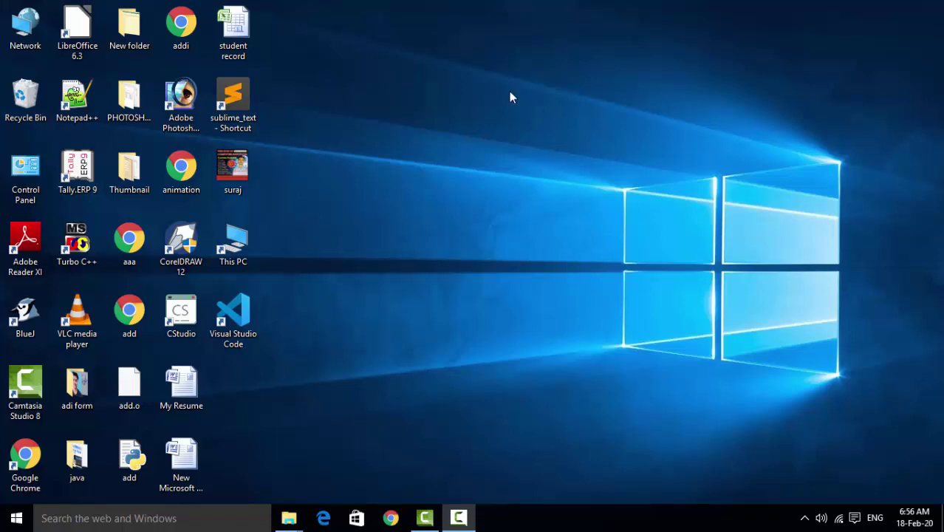
Step: Refresh the desktop ten times, then bring up the Start menu
right_click(316, 90)
click(365, 133)
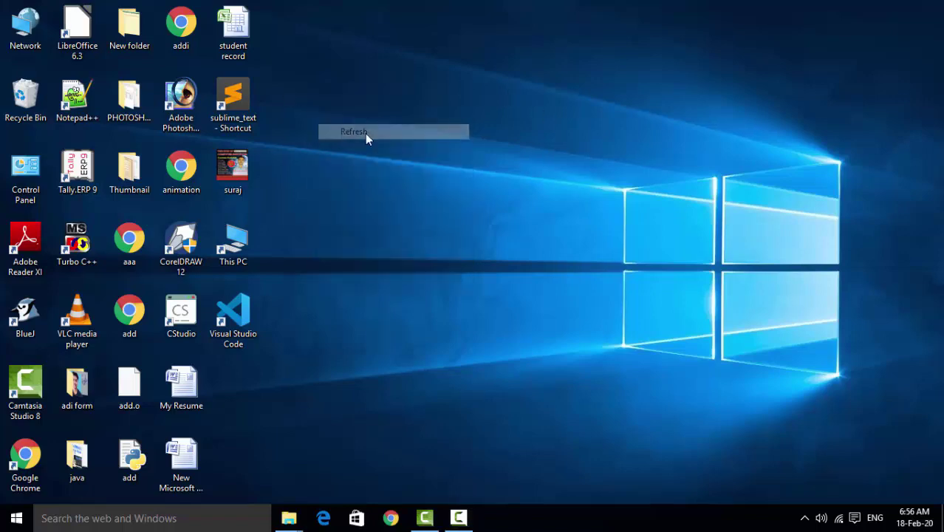
right_click(365, 133)
click(392, 176)
right_click(392, 174)
click(420, 213)
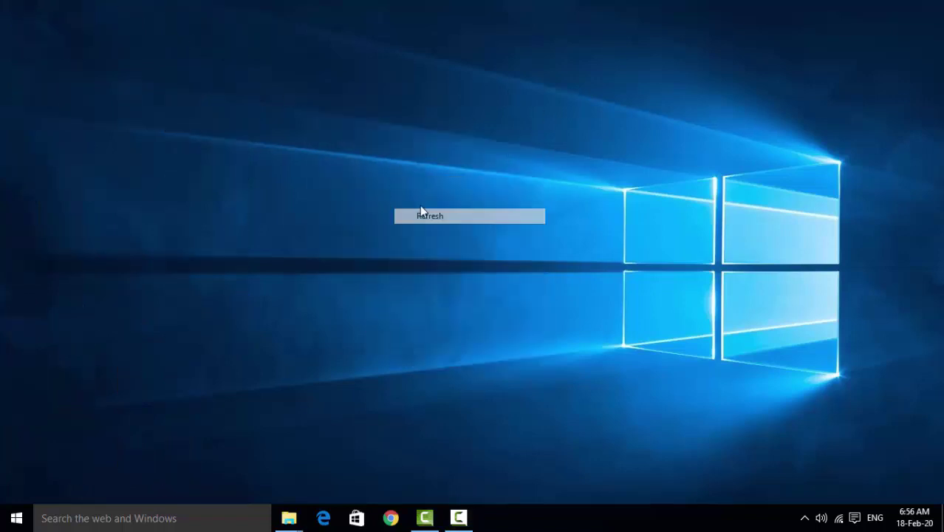
right_click(418, 130)
click(451, 171)
right_click(451, 171)
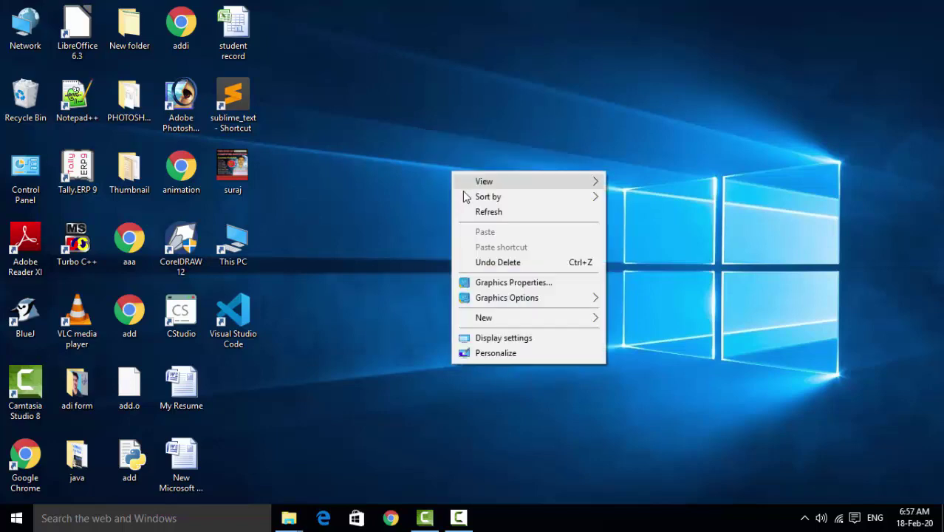
click(483, 211)
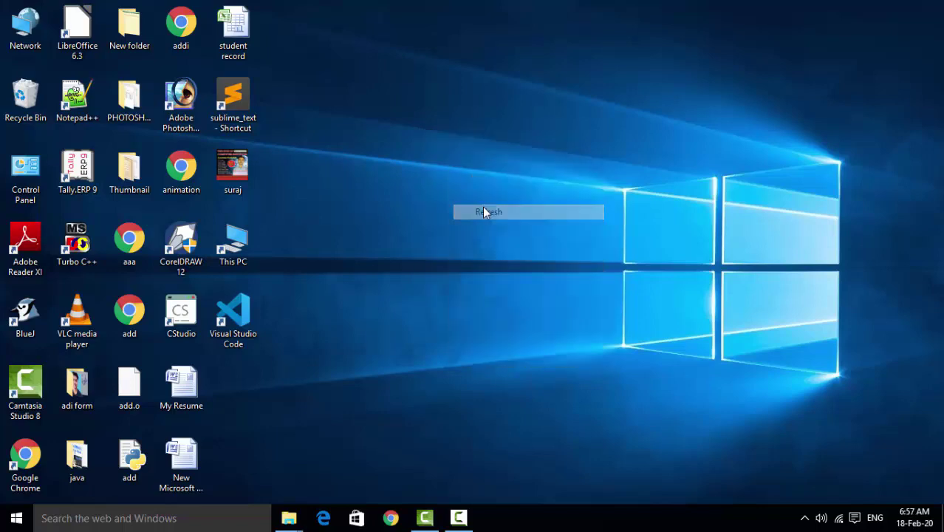
right_click(411, 101)
click(457, 143)
right_click(458, 145)
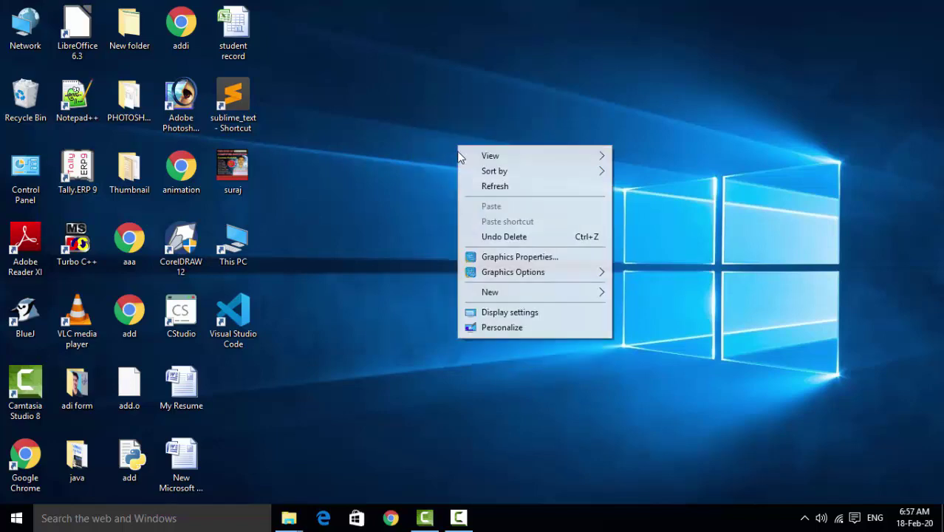
click(475, 187)
right_click(418, 105)
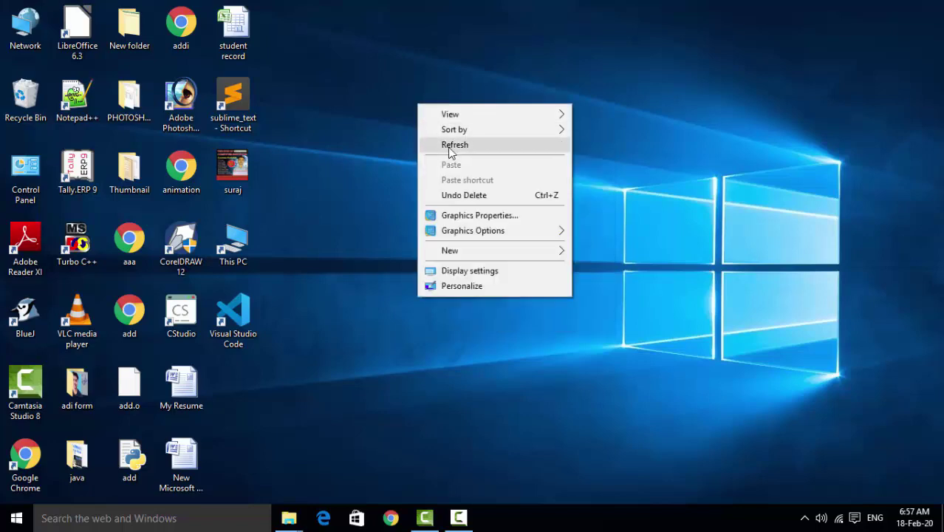
click(452, 146)
right_click(440, 130)
click(464, 168)
right_click(464, 169)
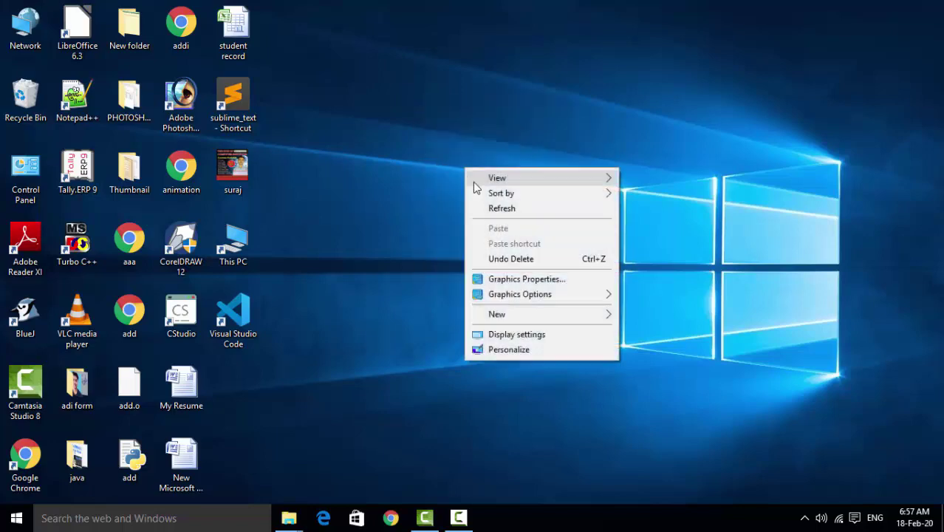
click(484, 207)
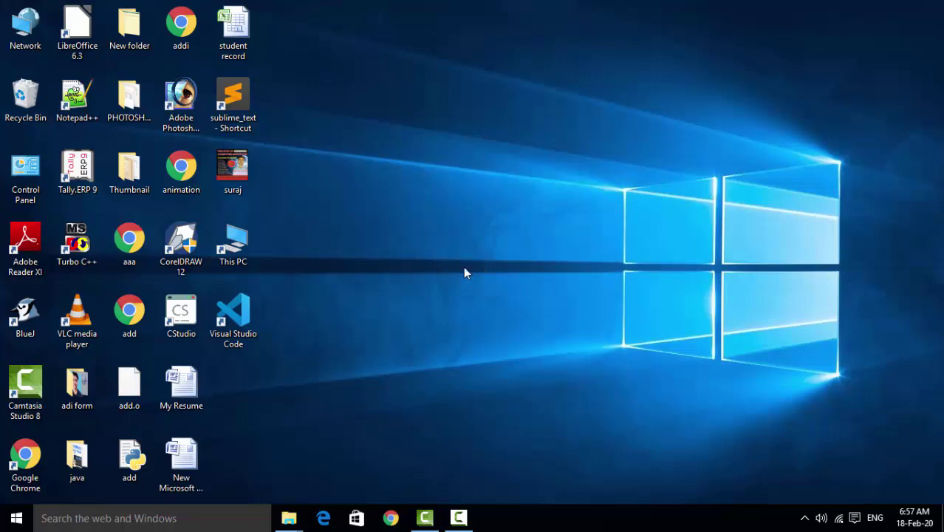
click(17, 518)
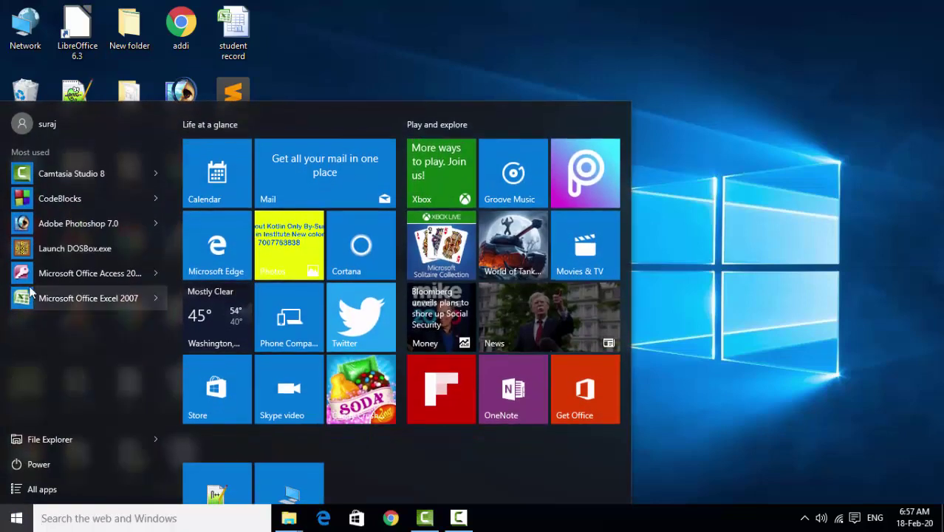
Step: Launch Access 2007 and create a new blank database
click(54, 272)
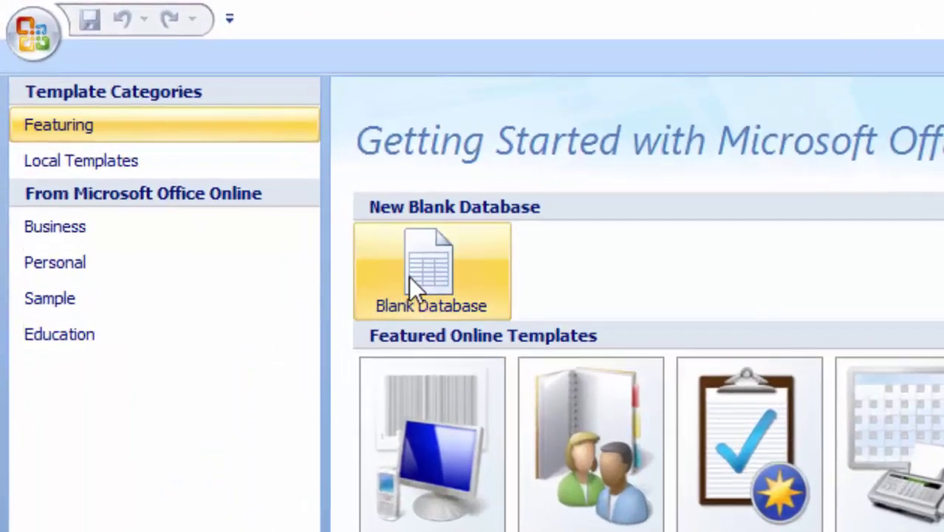
click(412, 278)
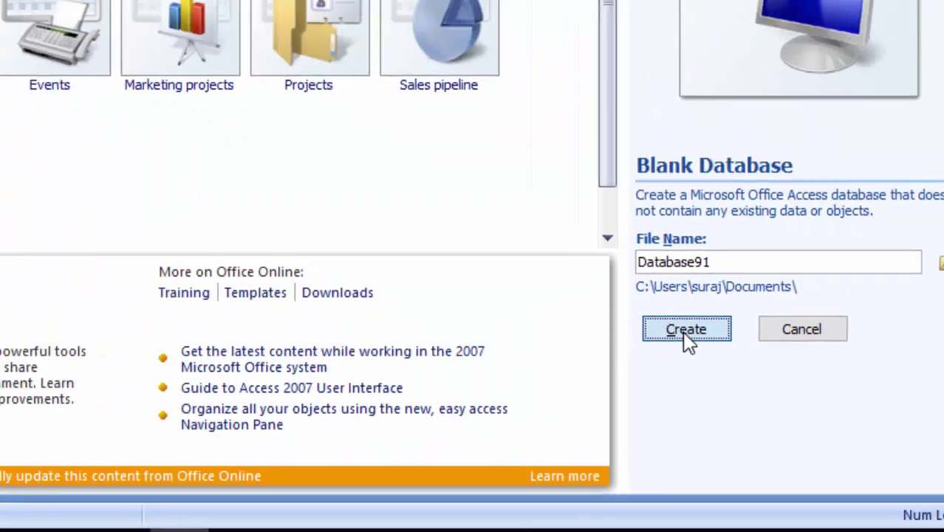
click(686, 330)
Step: Switch the new table to Design View, saving it as 'monthly pay'
click(19, 83)
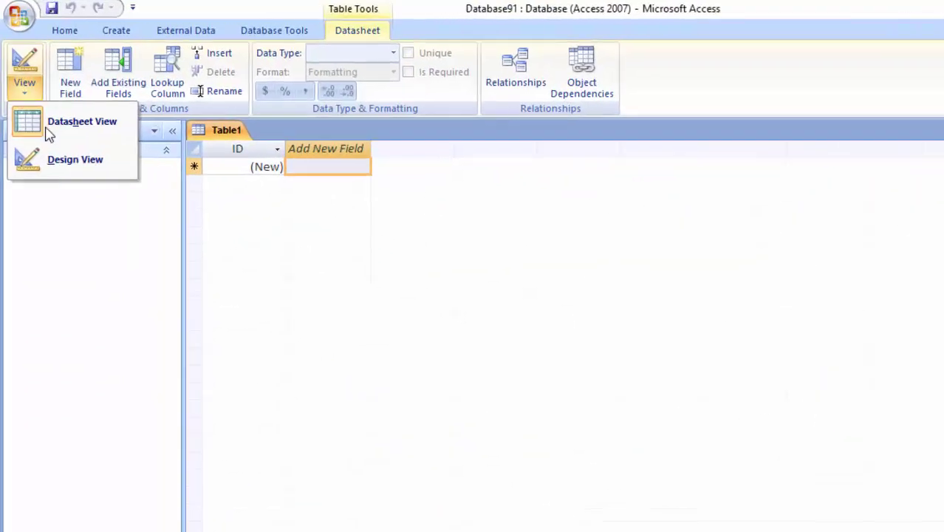
click(108, 229)
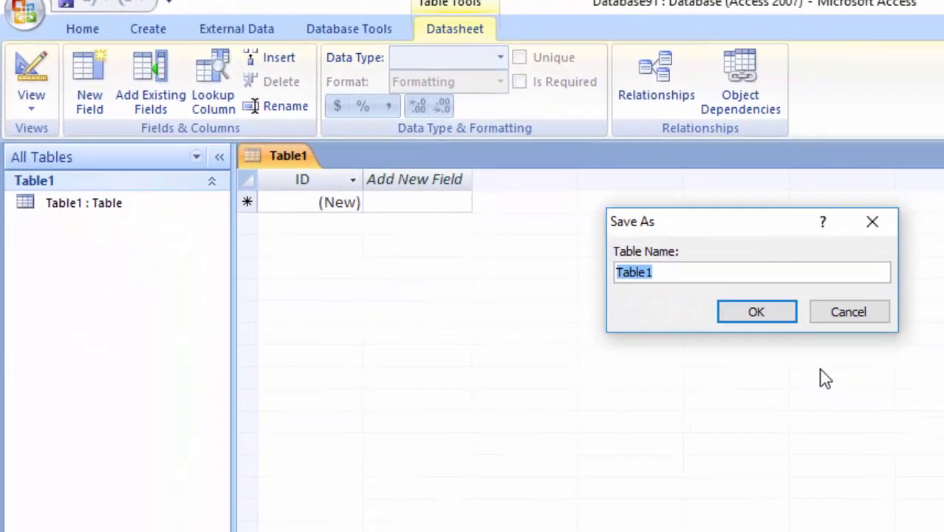
key(BackSpace)
text(monthly)
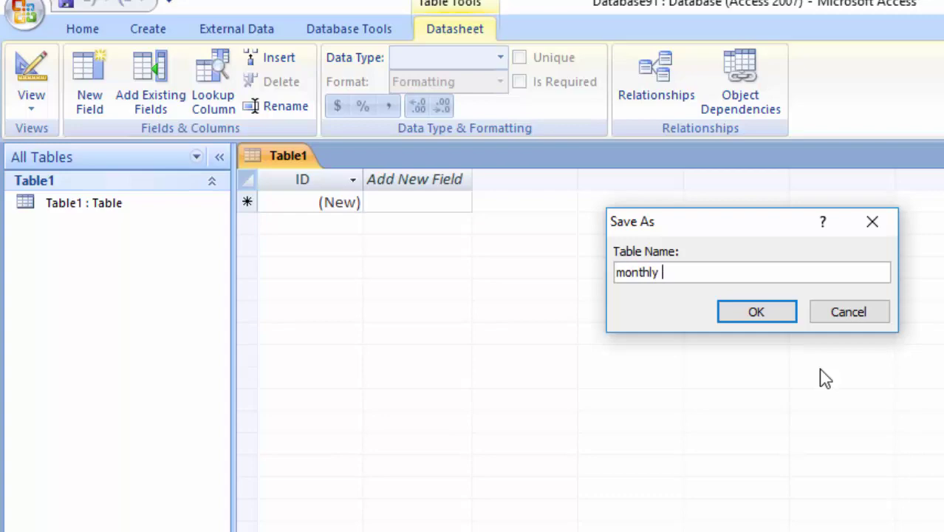
text(pay)
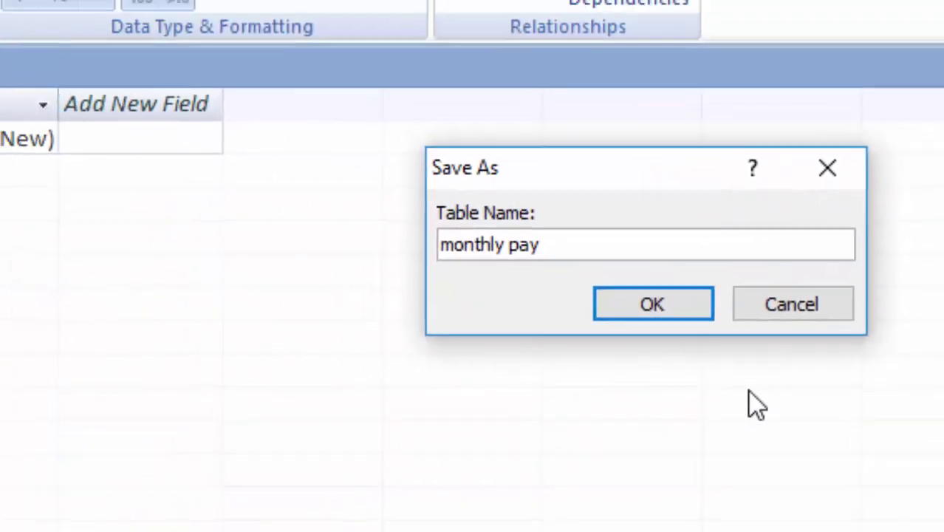
key(Return)
text(P)
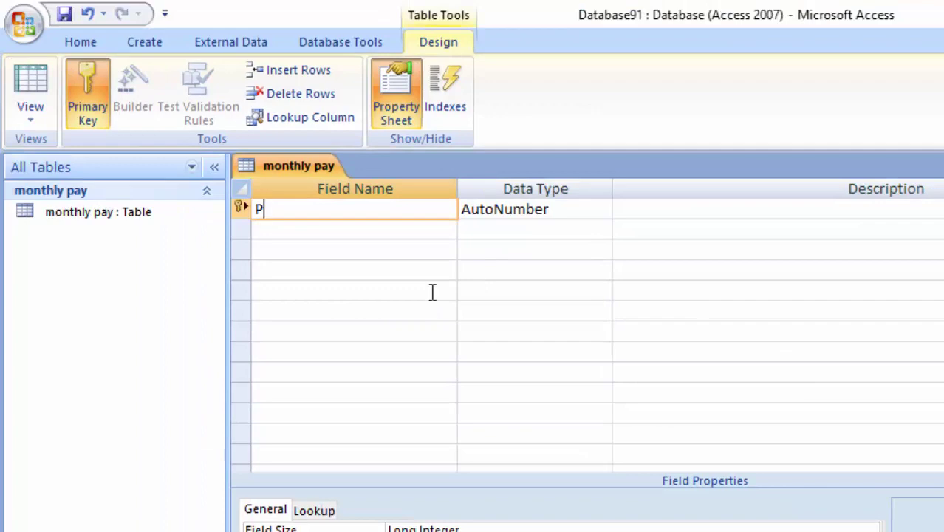
Step: Rename the first field 'Loan id' and add 'Amount of Loan' as a Number field
key(BackSpace)
text(Lo)
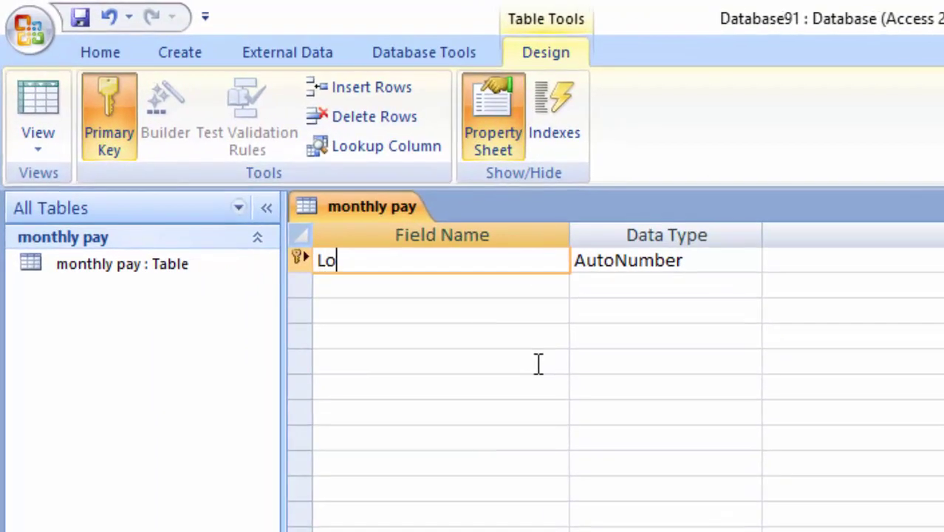
text(an i)
text(d)
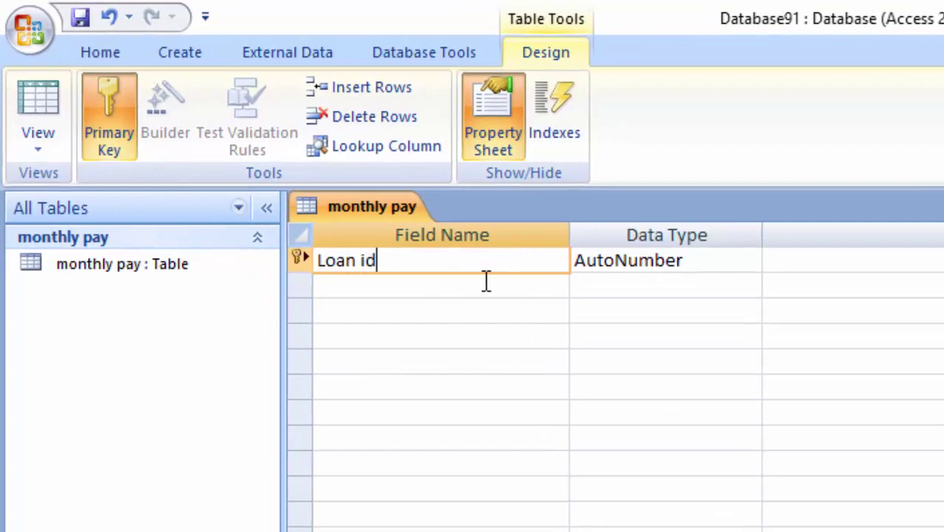
click(462, 288)
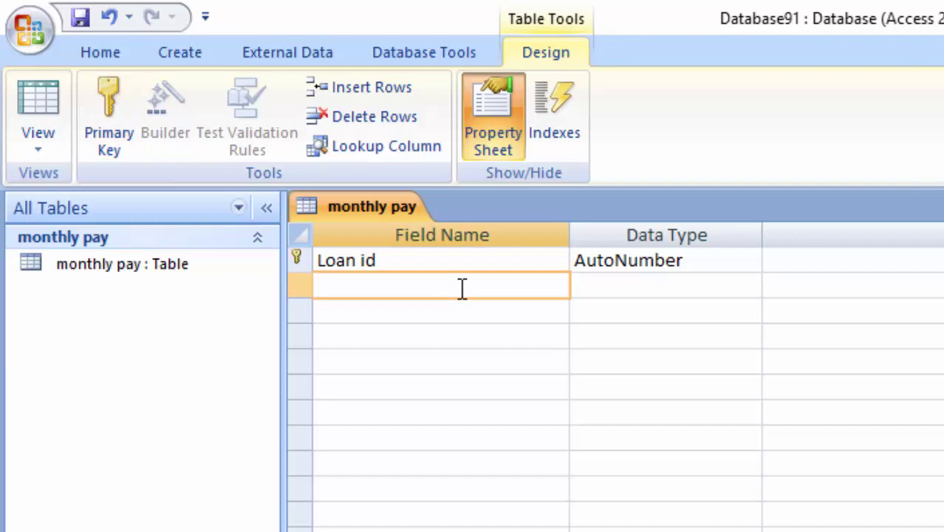
text(Am)
text(ount o)
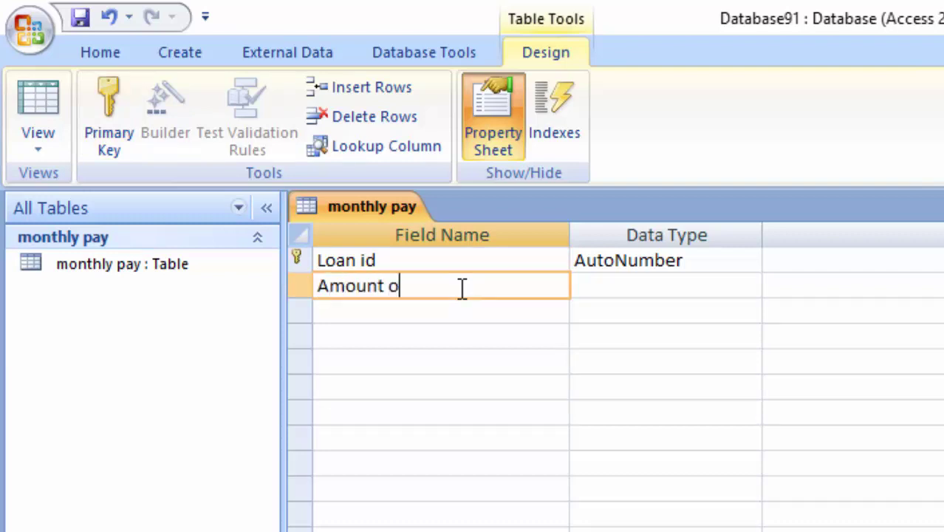
text(f Loa)
text(n)
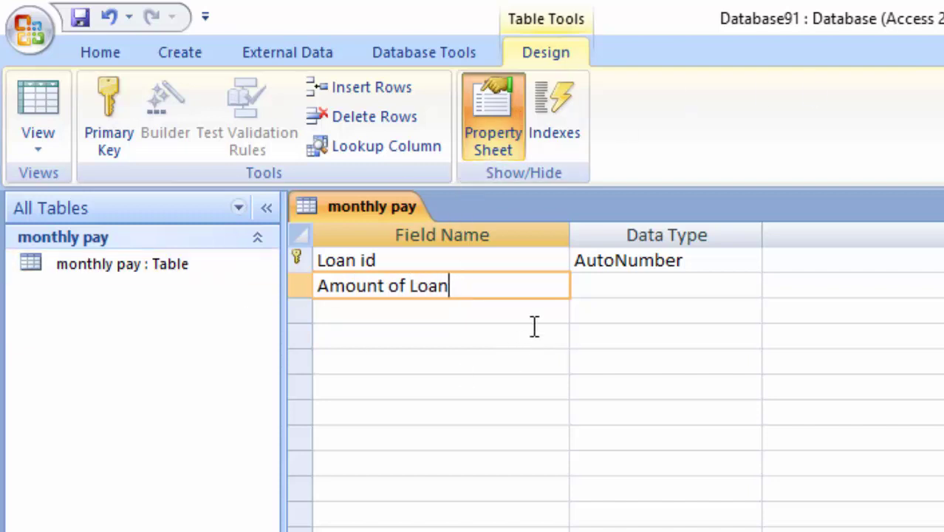
click(628, 284)
click(743, 285)
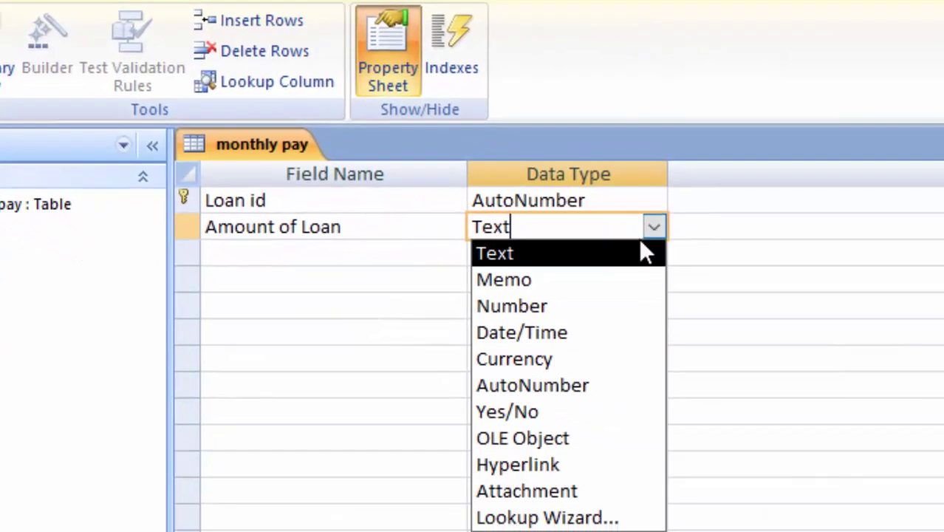
click(710, 357)
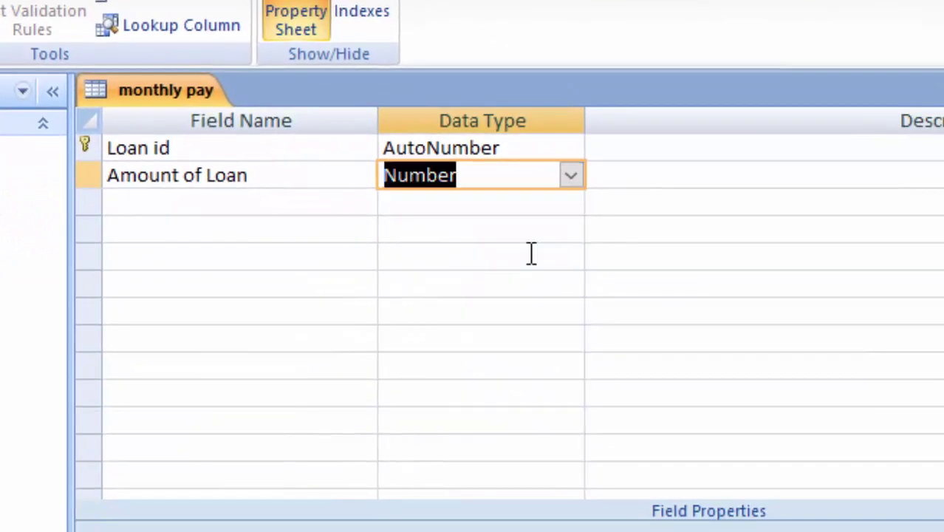
click(191, 204)
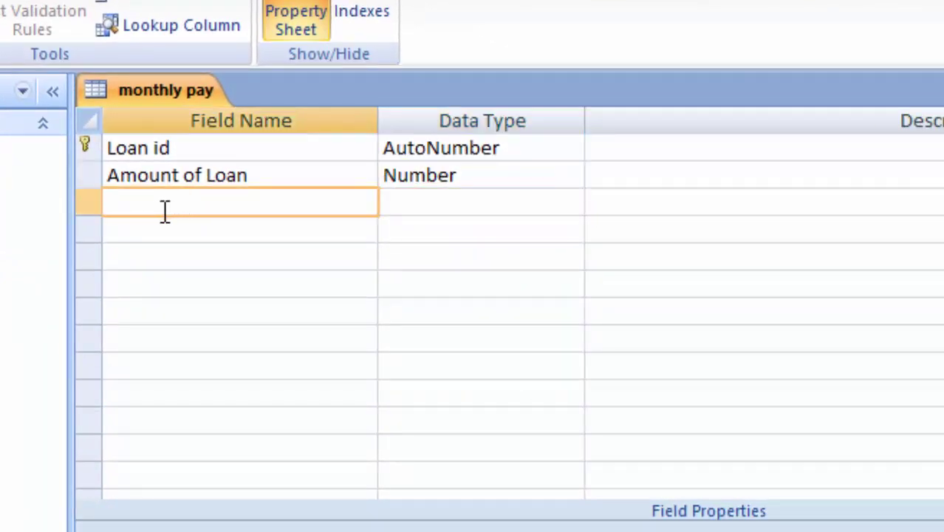
Step: Add a 'Number of Years' field with the Number data type
text(Nu)
text(mber o)
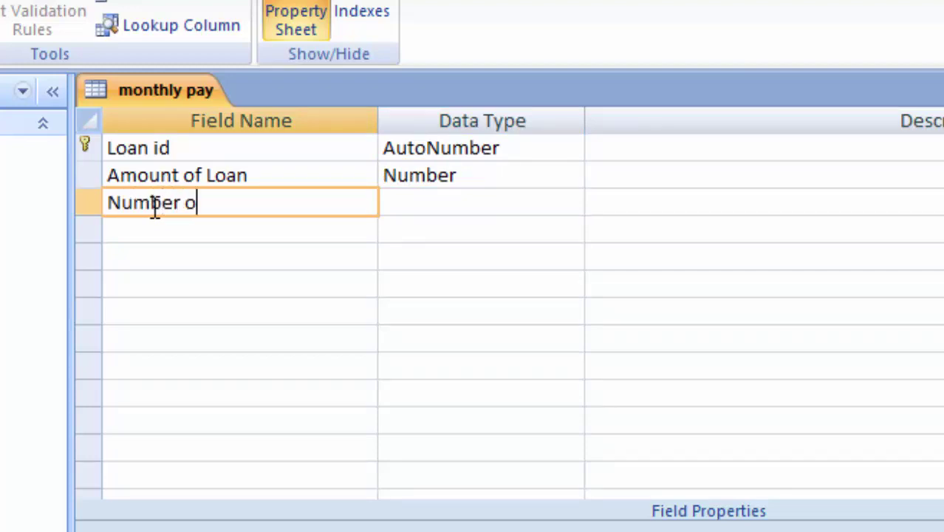
text(f Y)
text(ears)
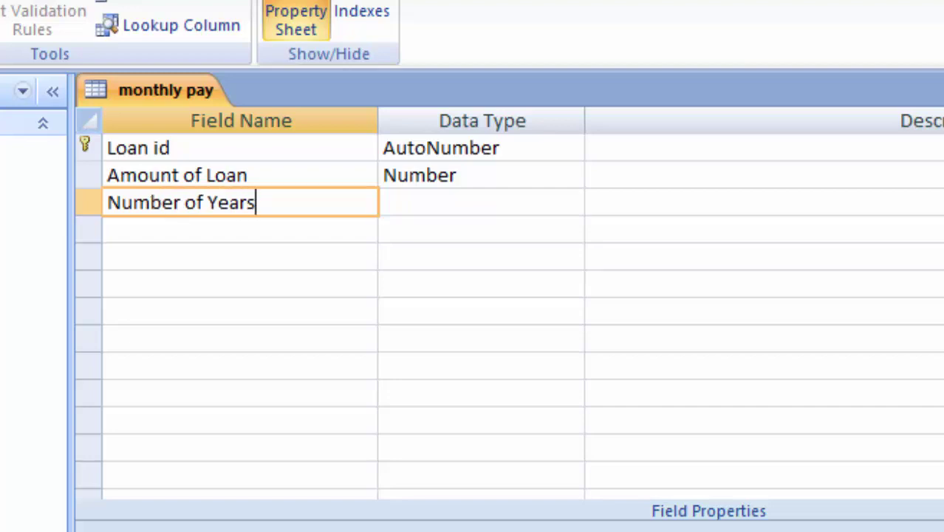
click(504, 198)
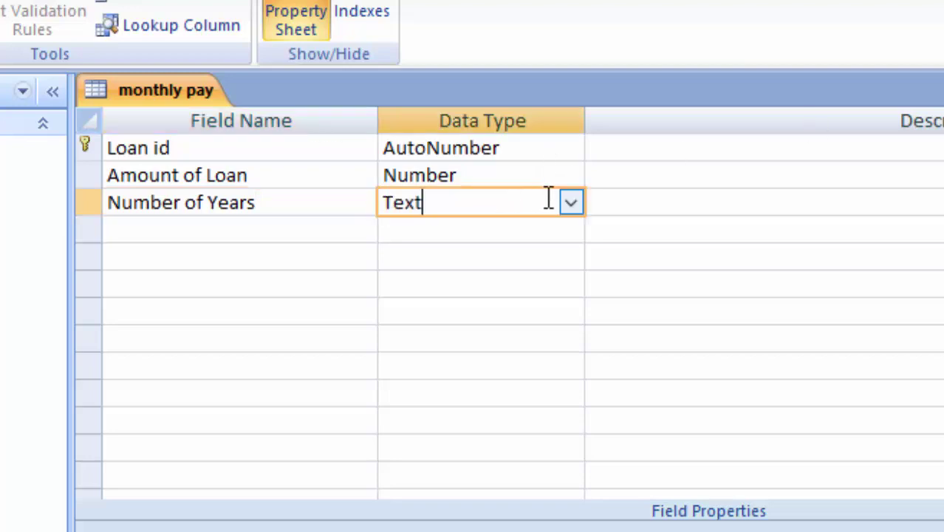
click(571, 205)
click(525, 281)
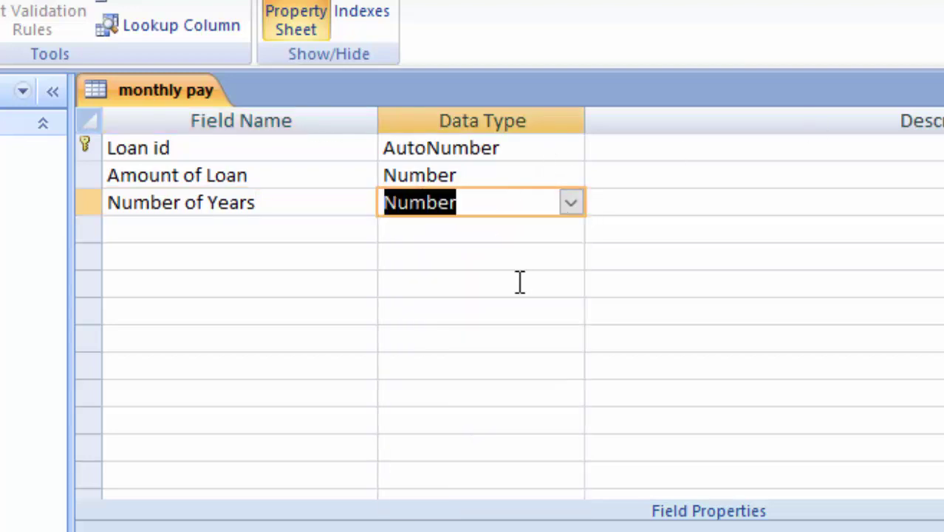
Step: Add an 'Interest Rate' field with the Number data type
click(235, 228)
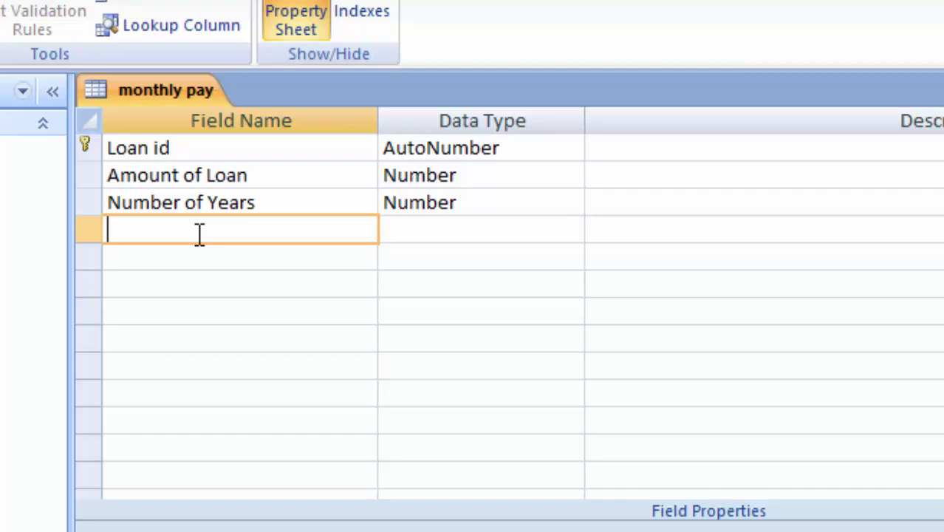
text(In)
text(terest )
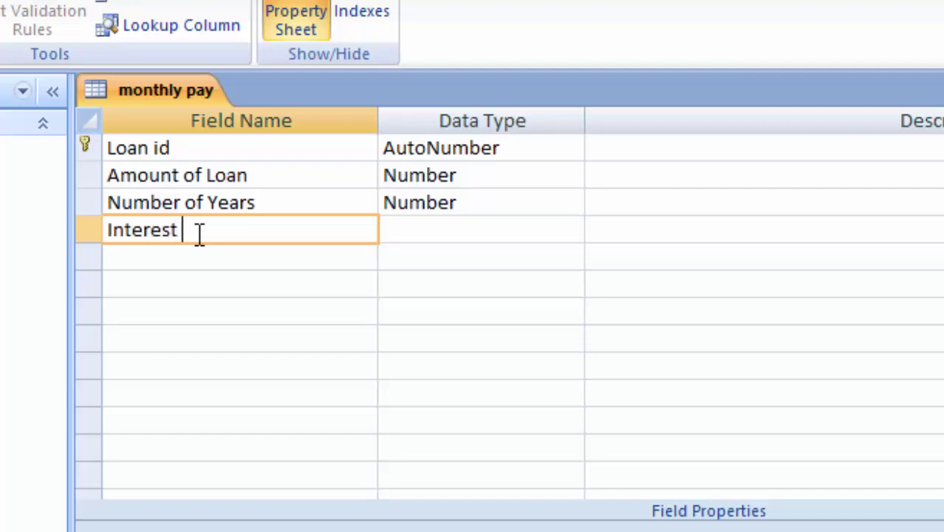
text(T)
key(BackSpace)
text(R)
text(ate)
click(491, 235)
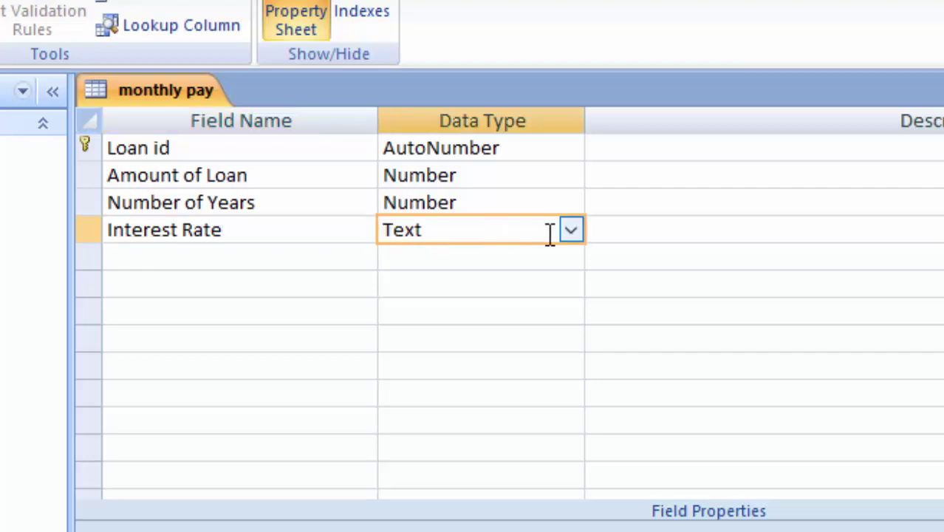
click(572, 230)
click(520, 310)
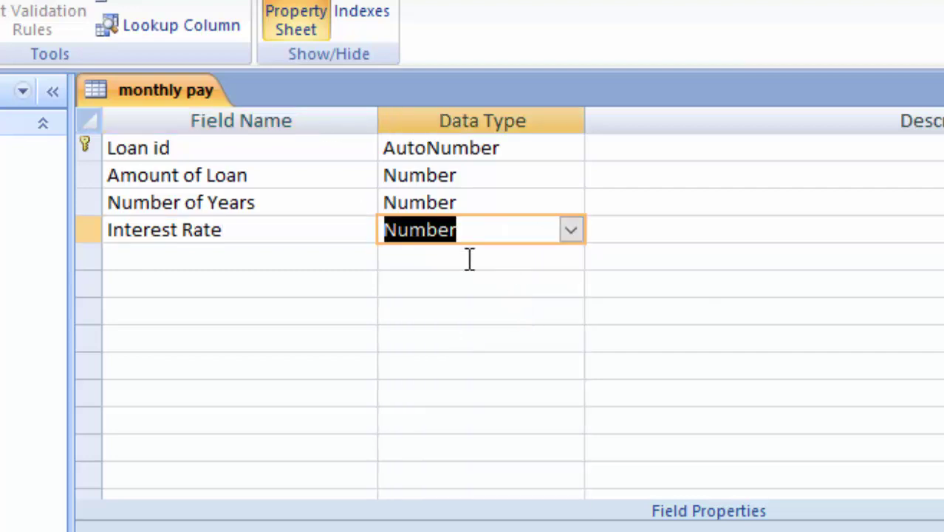
click(739, 231)
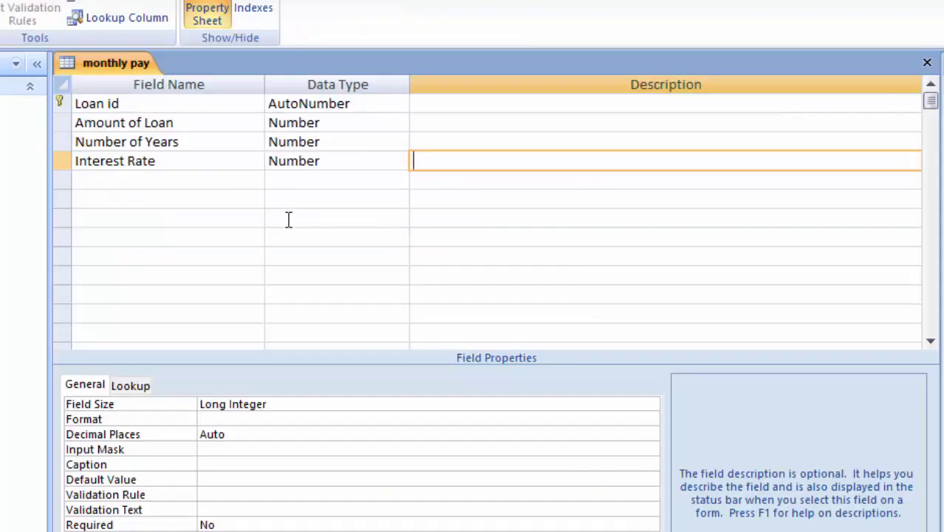
Step: Give Interest Rate a Double field size and Percent format
click(332, 400)
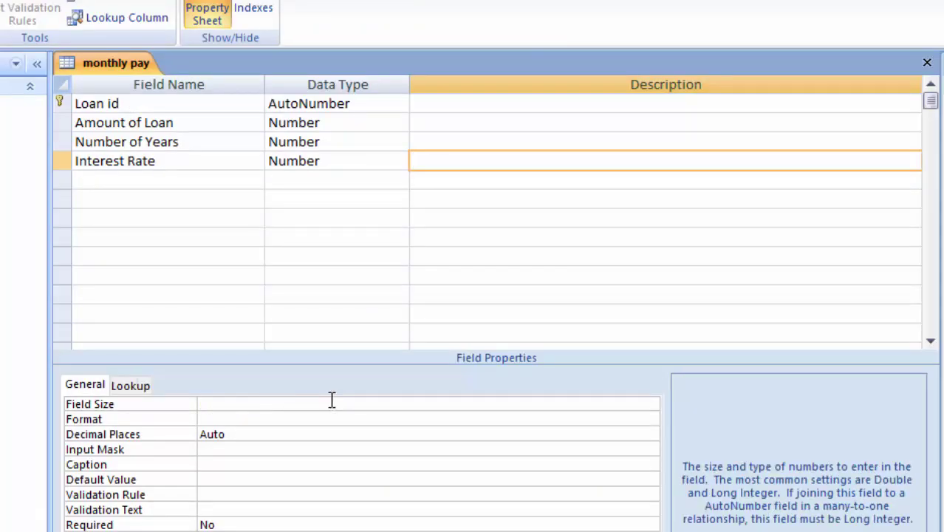
text(Long Integer)
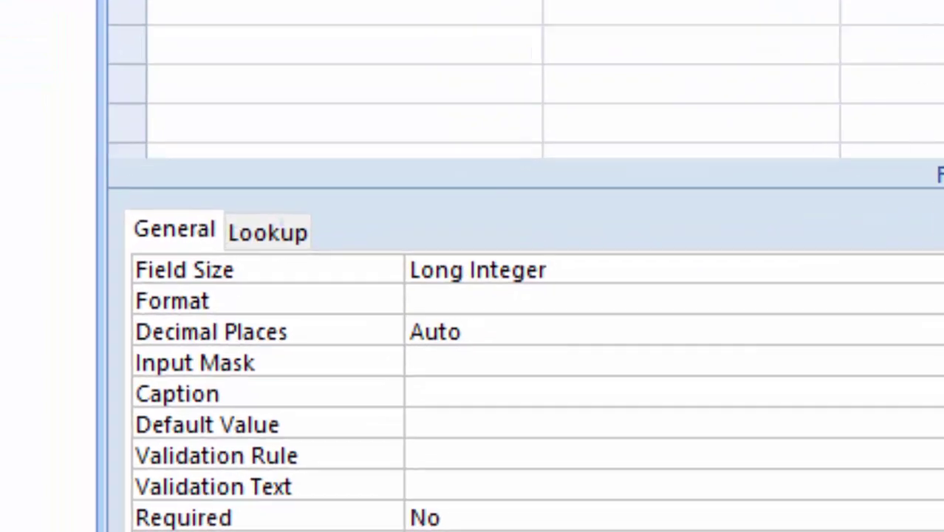
key(alt+Down)
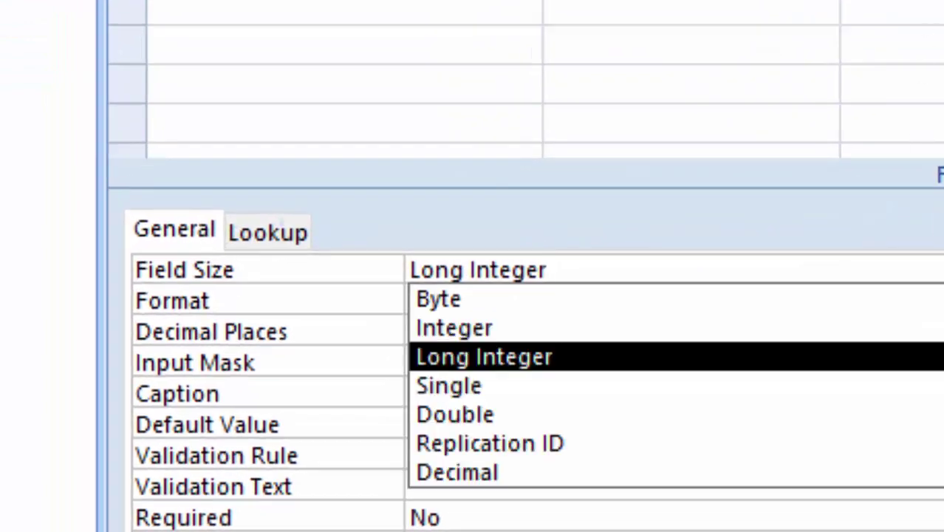
key(Down)
key(Down)
key(Return)
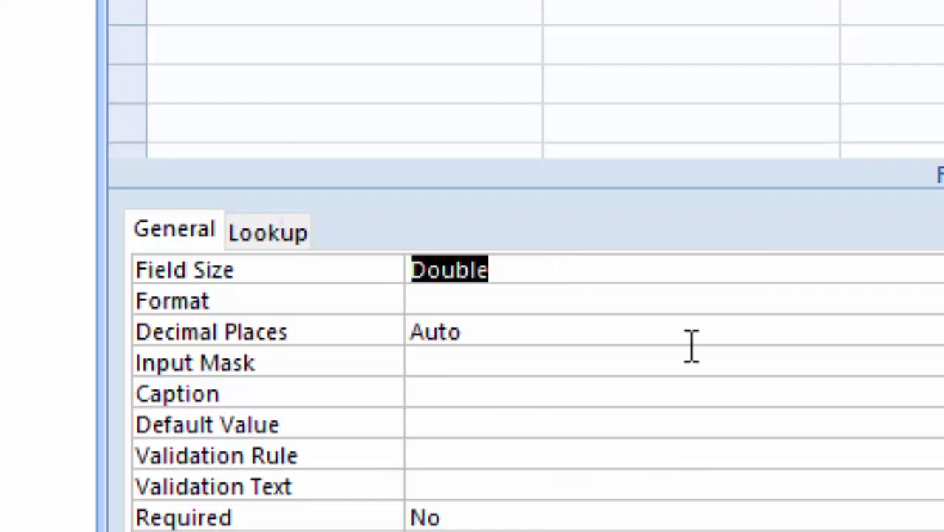
click(276, 275)
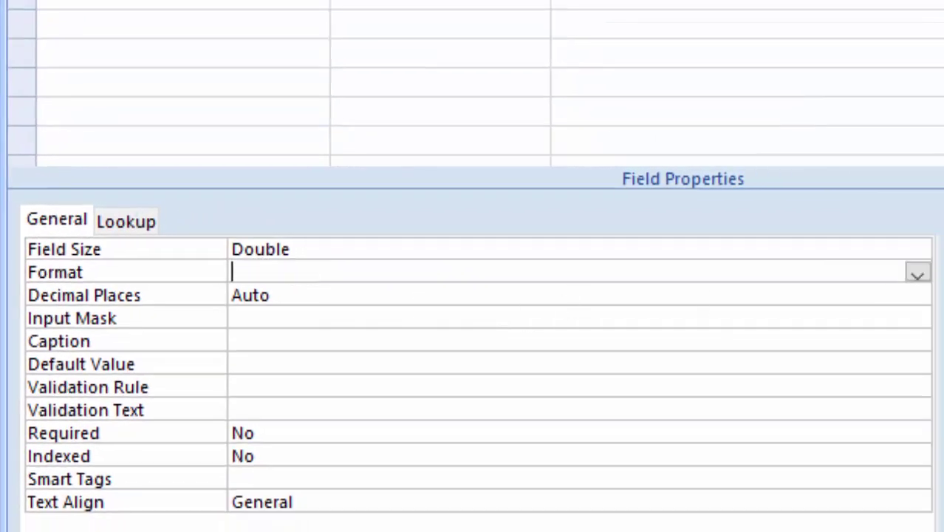
click(917, 276)
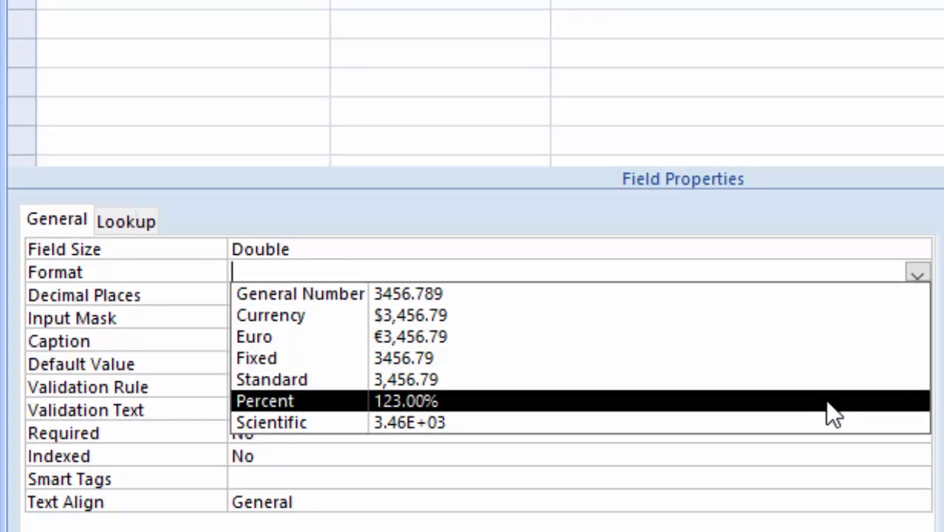
click(825, 402)
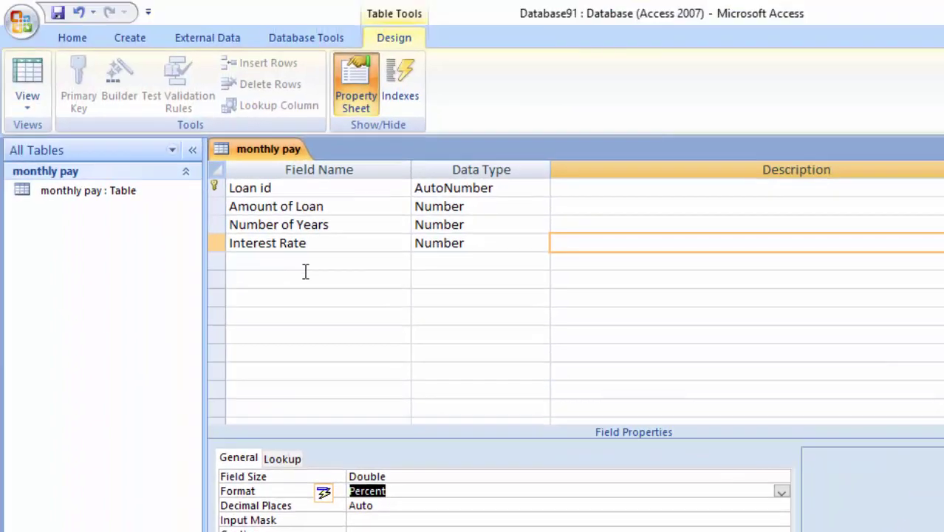
Step: Add a 'Monthly Payment' Number field, then switch the table to Datasheet View
click(305, 260)
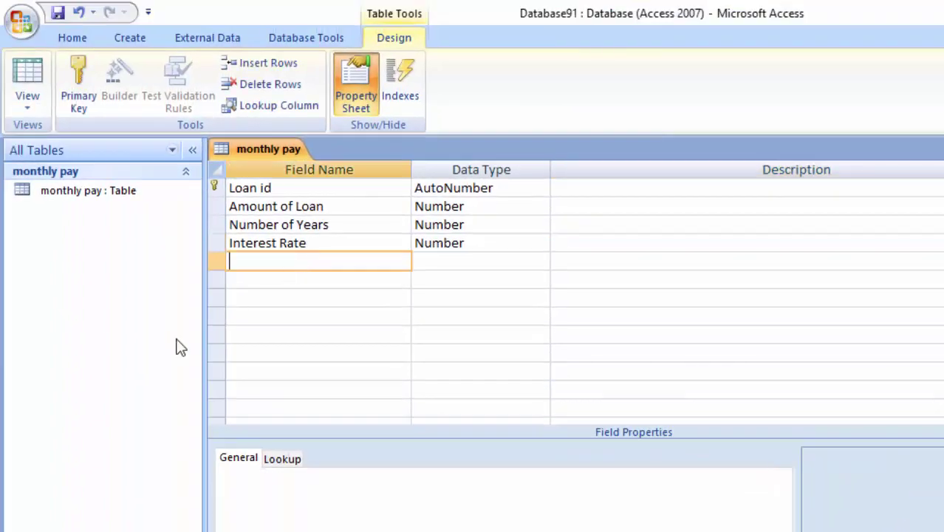
text(Mo)
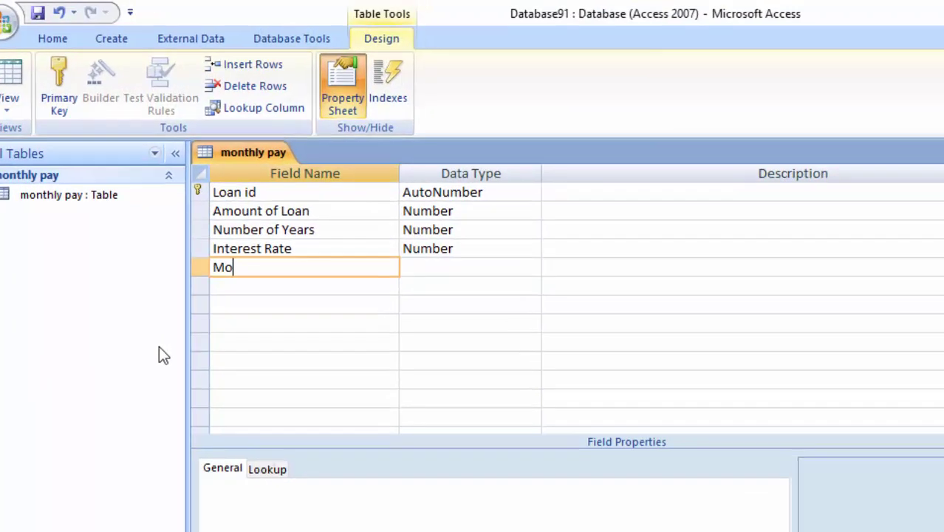
text(n)
text(thly P)
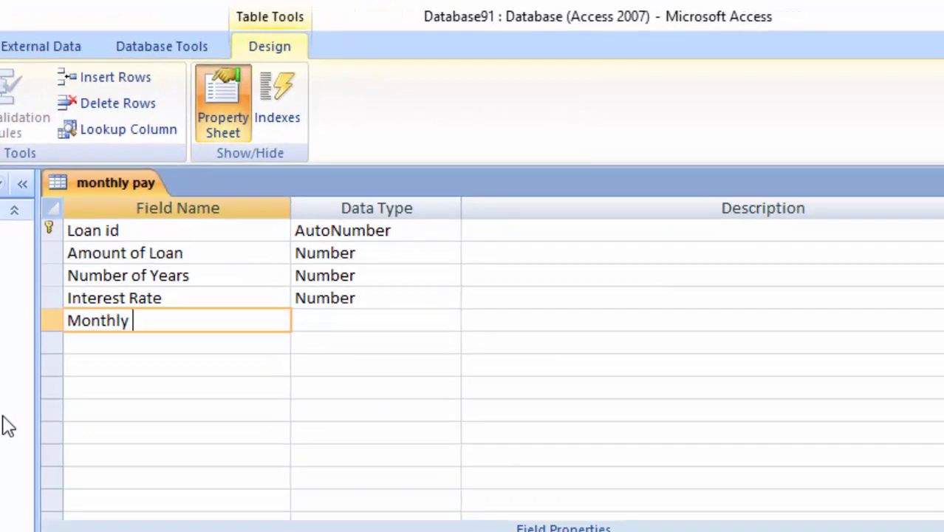
text(ay)
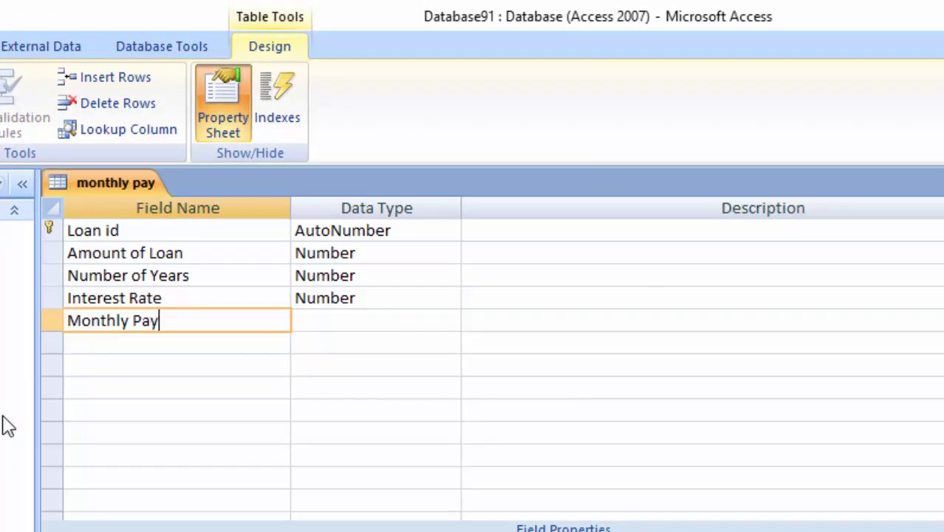
text(ment)
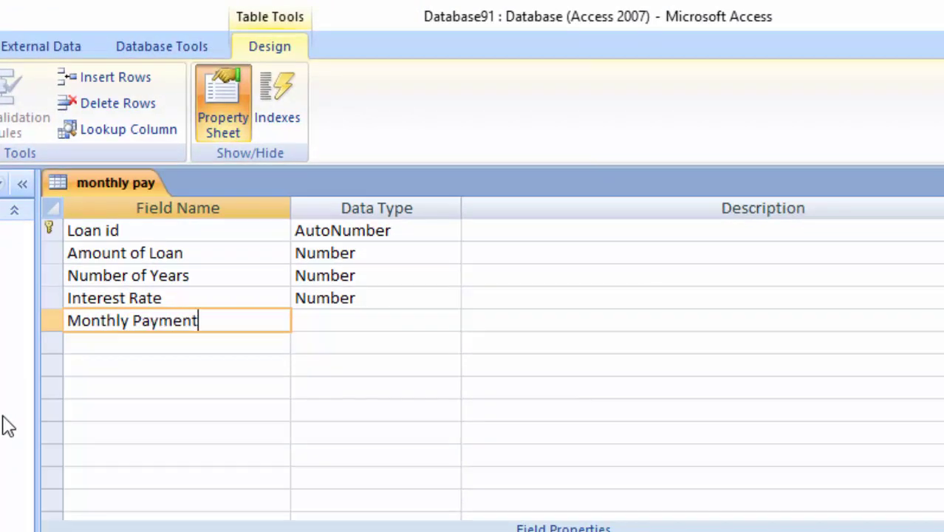
click(376, 318)
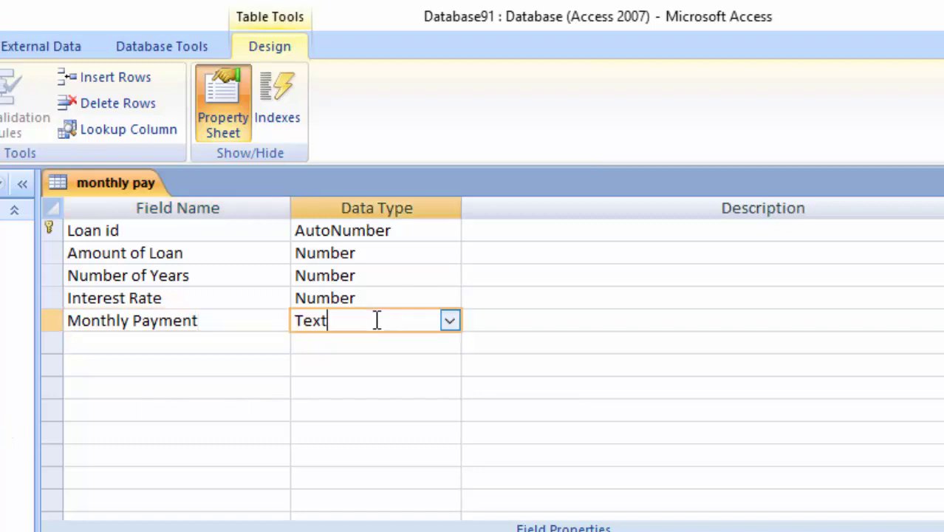
click(444, 324)
click(381, 390)
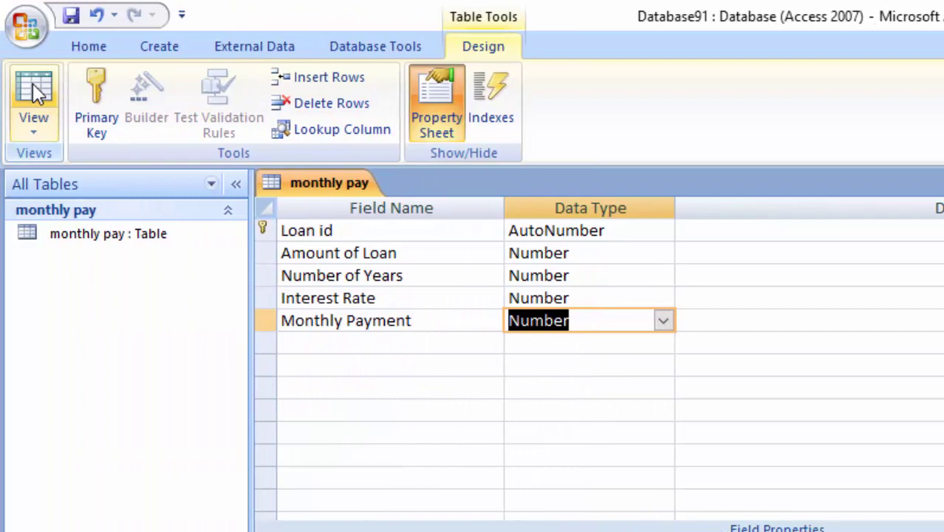
click(37, 92)
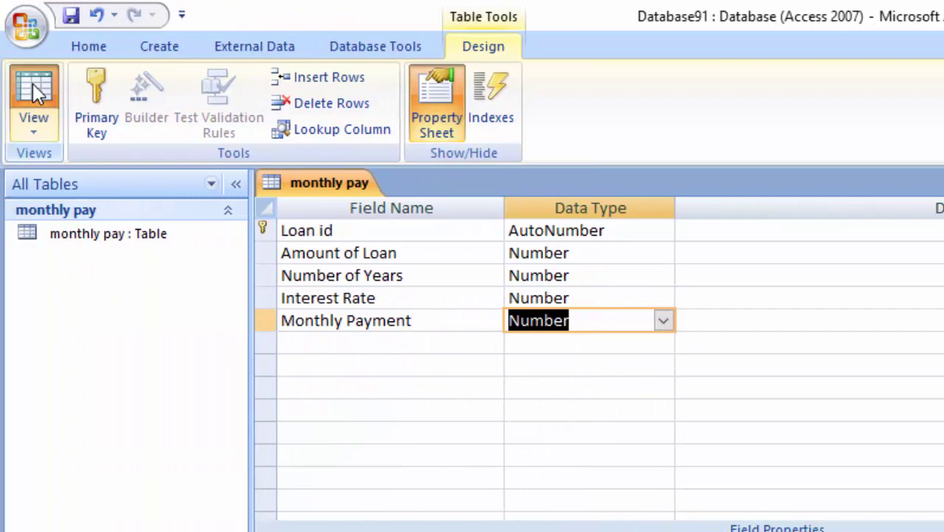
Step: Save the table and start a new query design using the monthly pay table
click(743, 508)
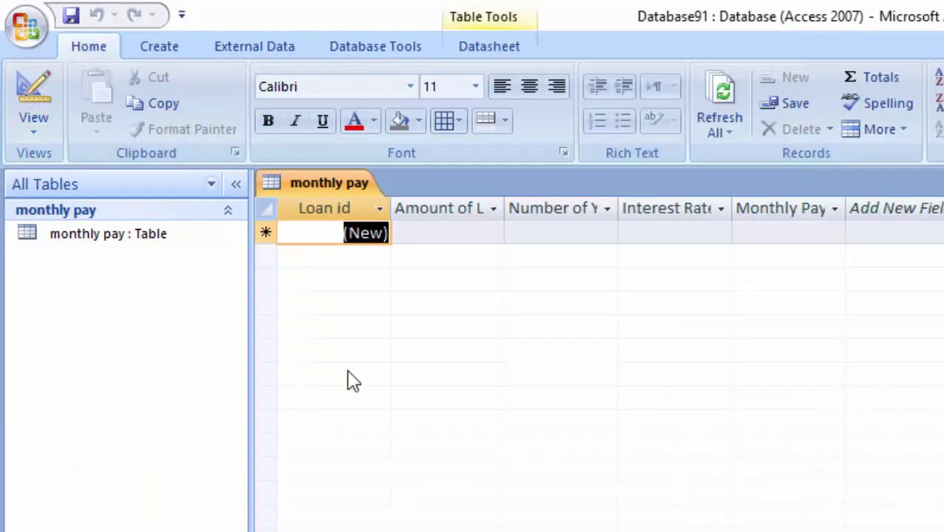
click(162, 45)
click(910, 129)
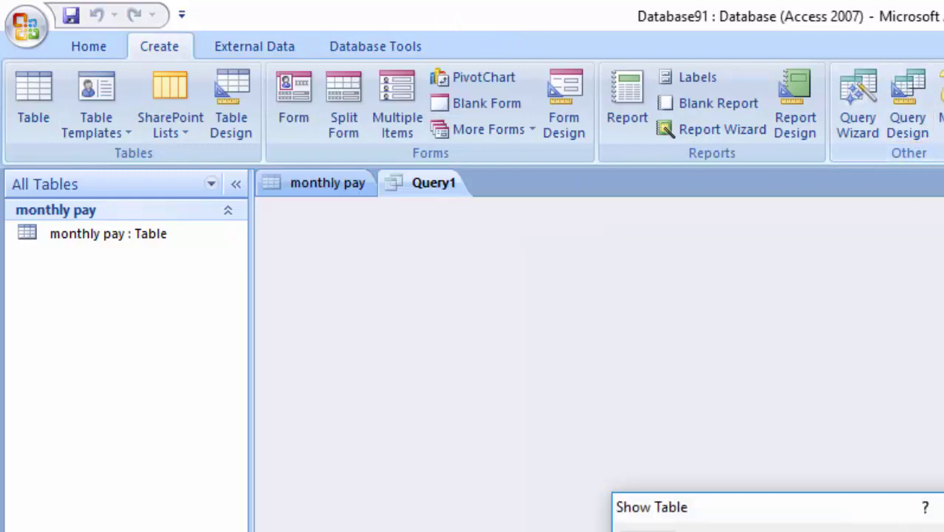
drag(786, 515, 781, 236)
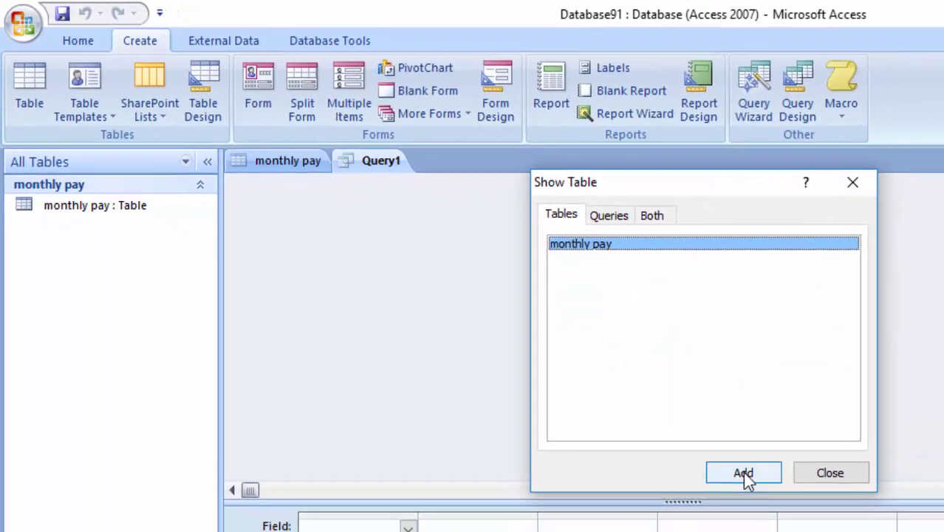
click(762, 471)
click(812, 471)
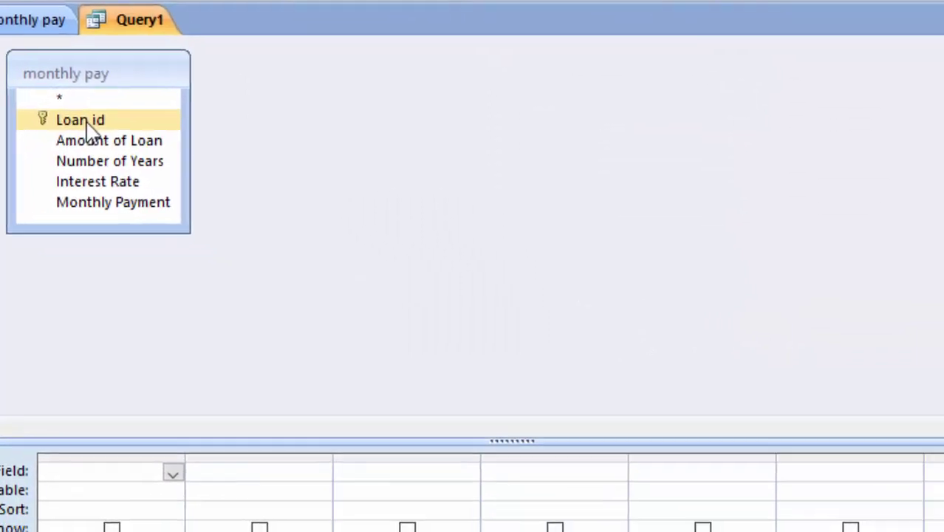
Step: Add Loan id, Amount of Loan, Number of Years, Interest Rate and Monthly Payment to the grid
double_click(81, 121)
double_click(87, 148)
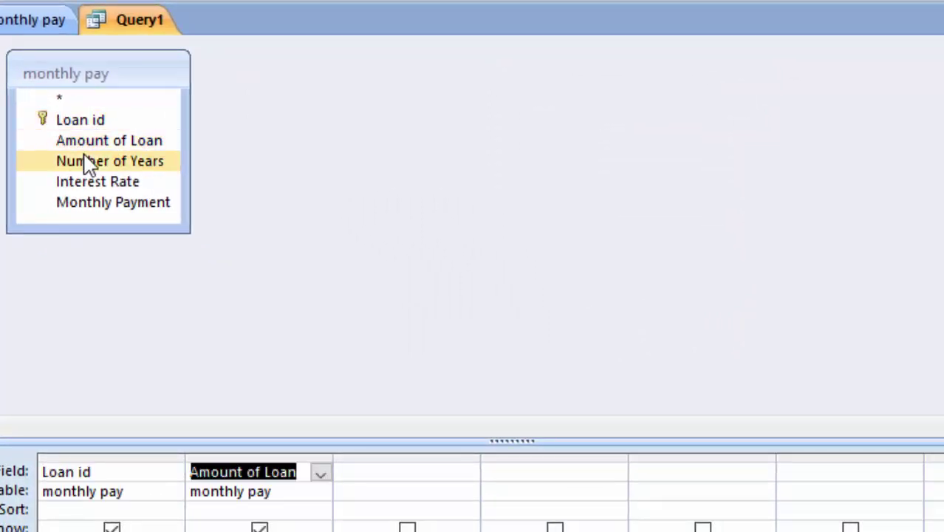
double_click(63, 161)
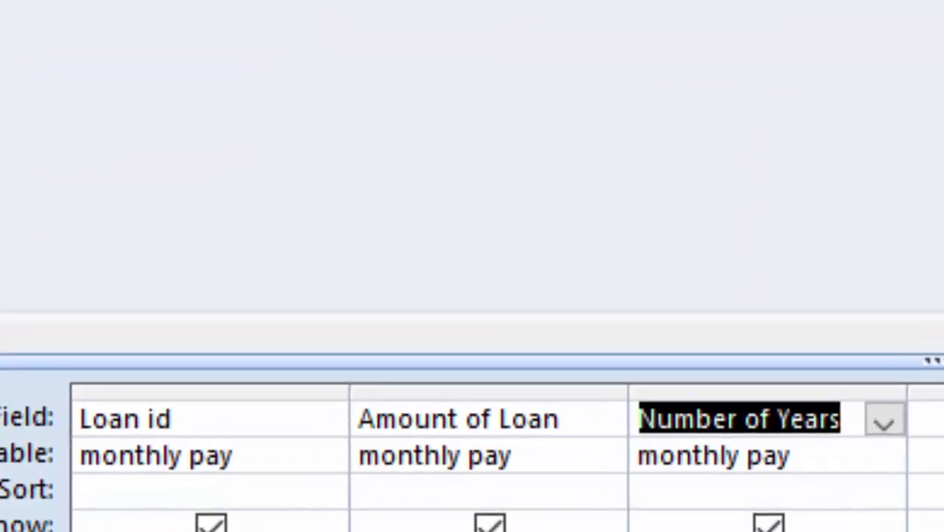
double_click(89, 168)
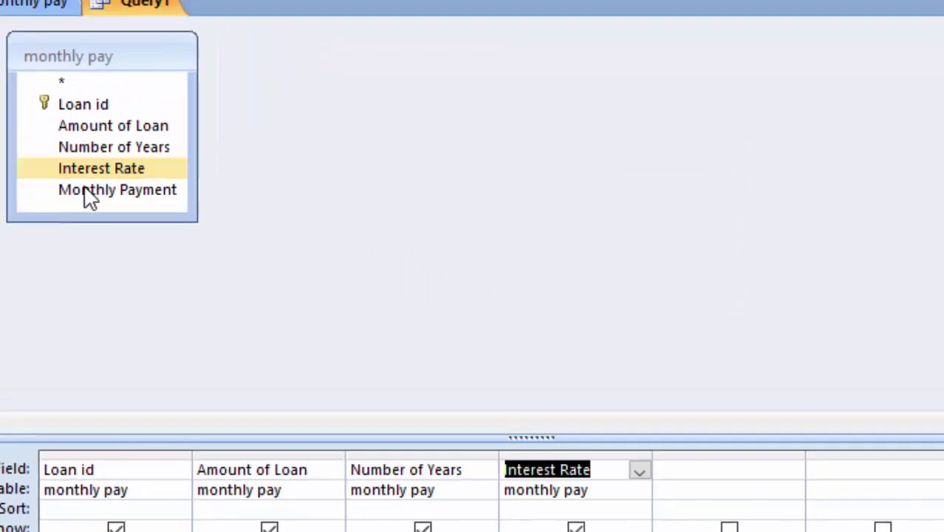
double_click(86, 189)
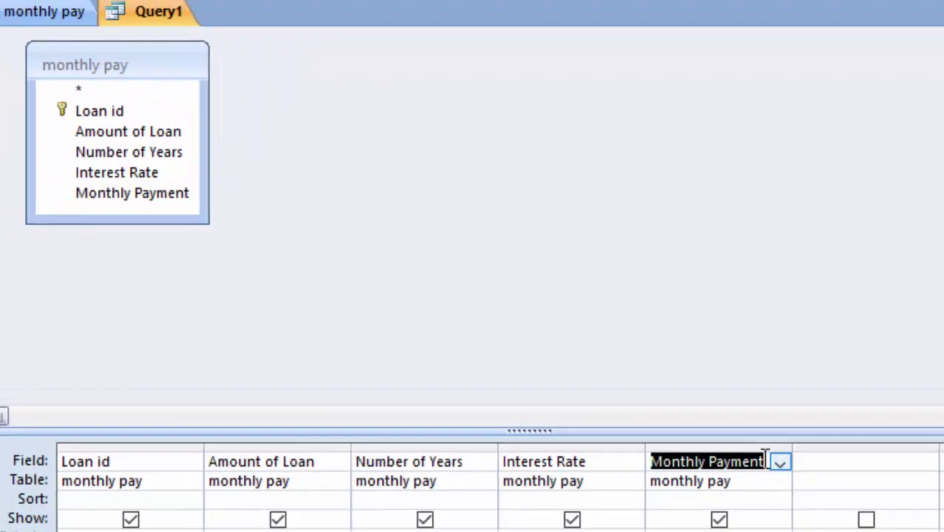
right_click(788, 473)
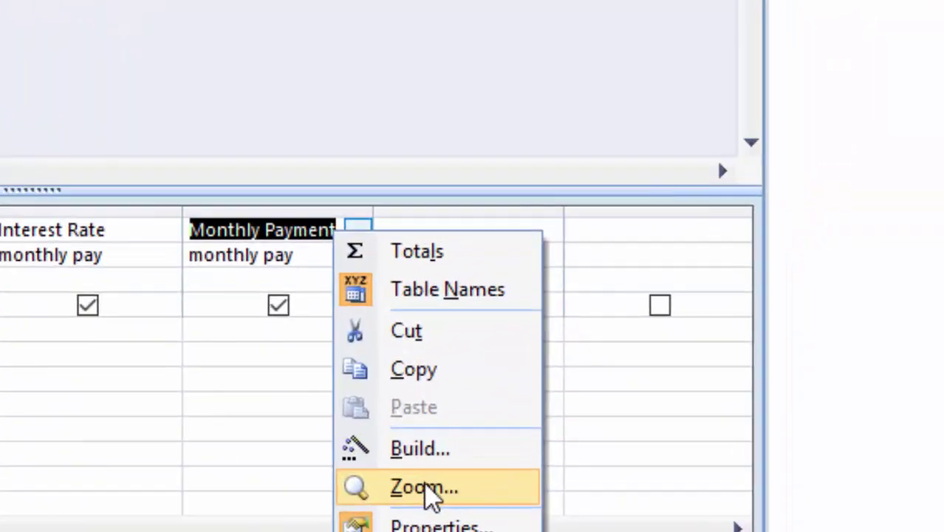
Step: Open the Monthly Payment field in the Zoom box with 16-point font
click(645, 507)
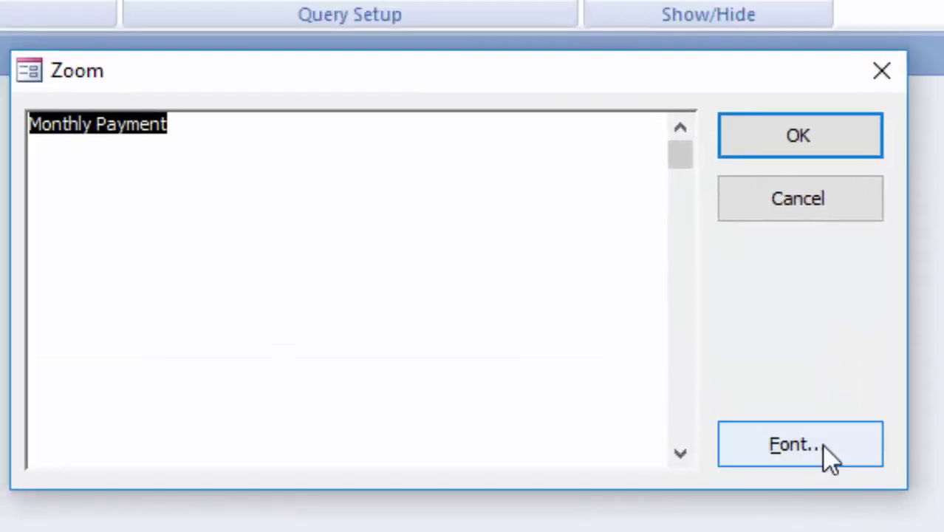
click(806, 445)
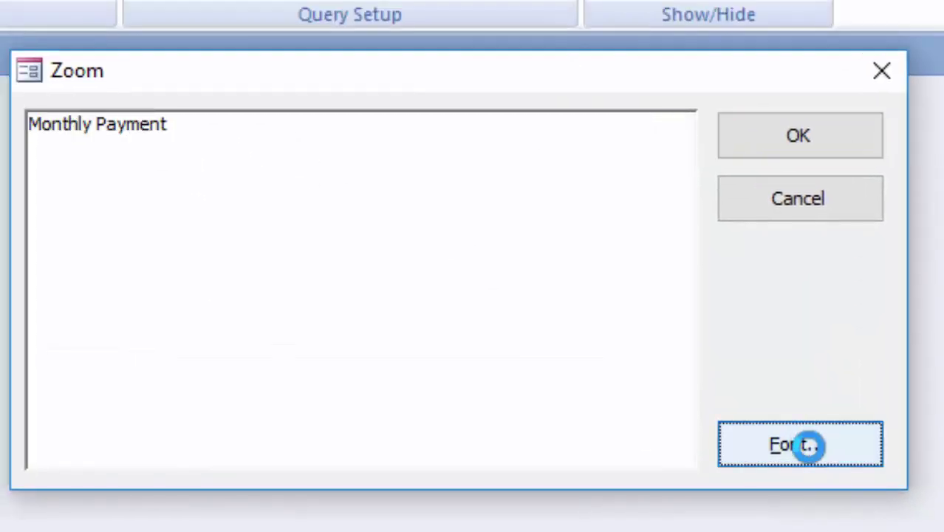
click(645, 520)
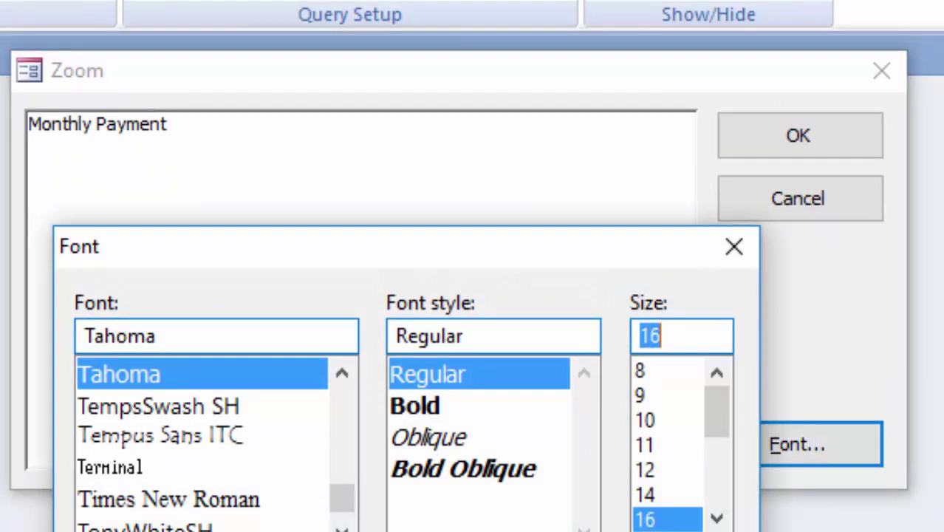
key(Return)
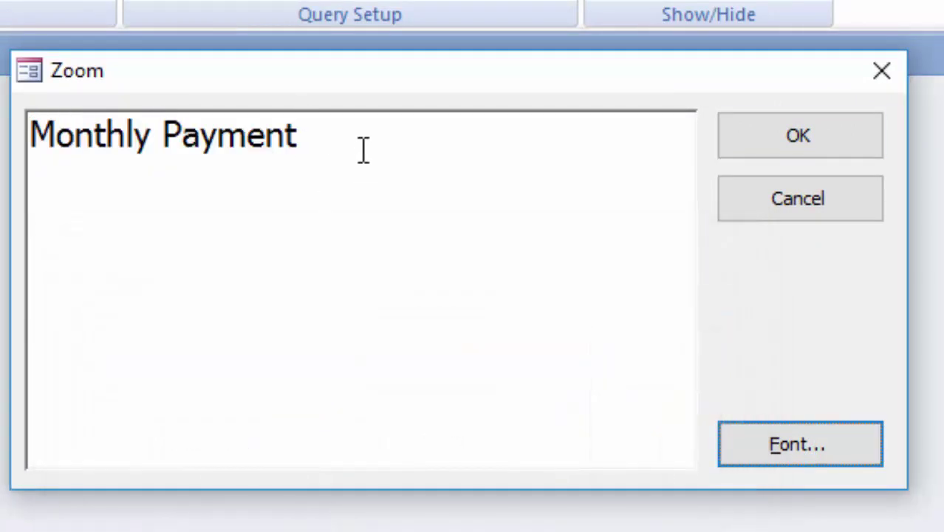
Step: Enter 'Monthly Payment:pmt([Interest Rate]/12,[Number of Years]*12,[Amount of Loan])' as the expression
click(374, 159)
text(:)
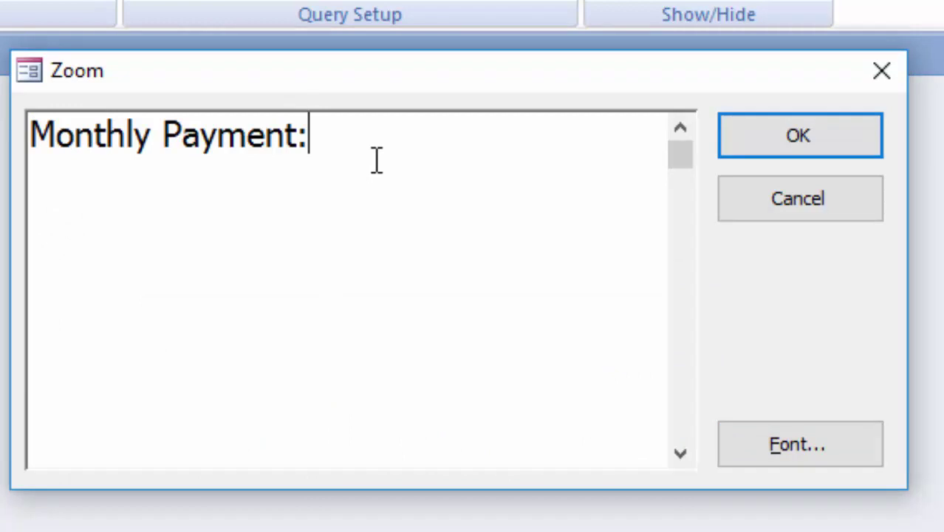
text(pm)
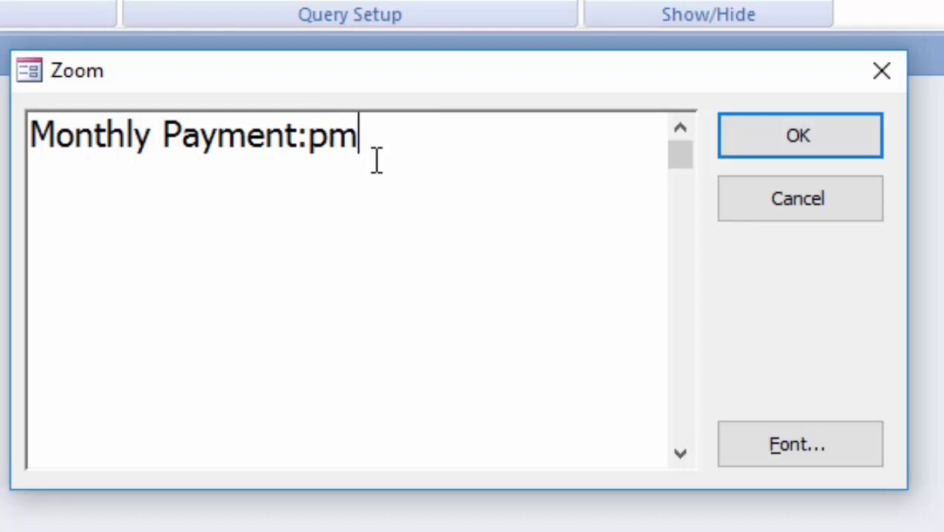
text(t()
text([)
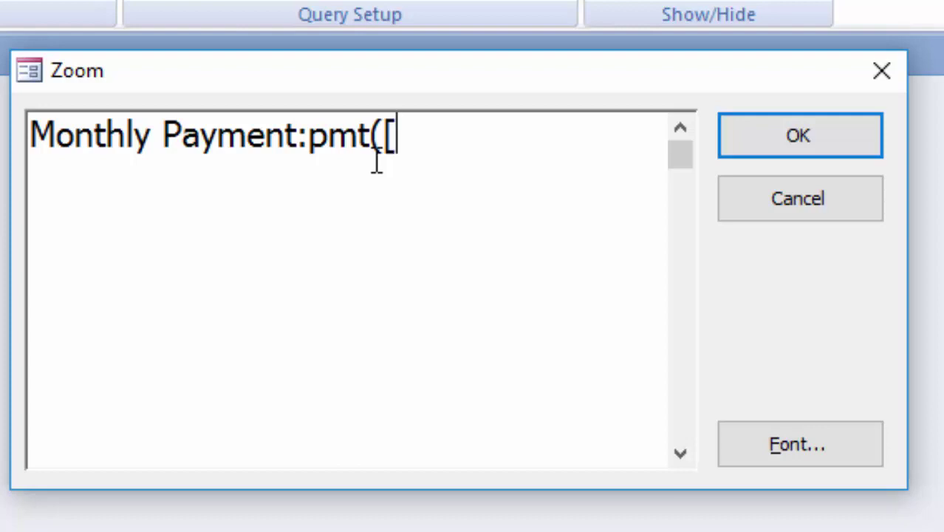
text(Inte)
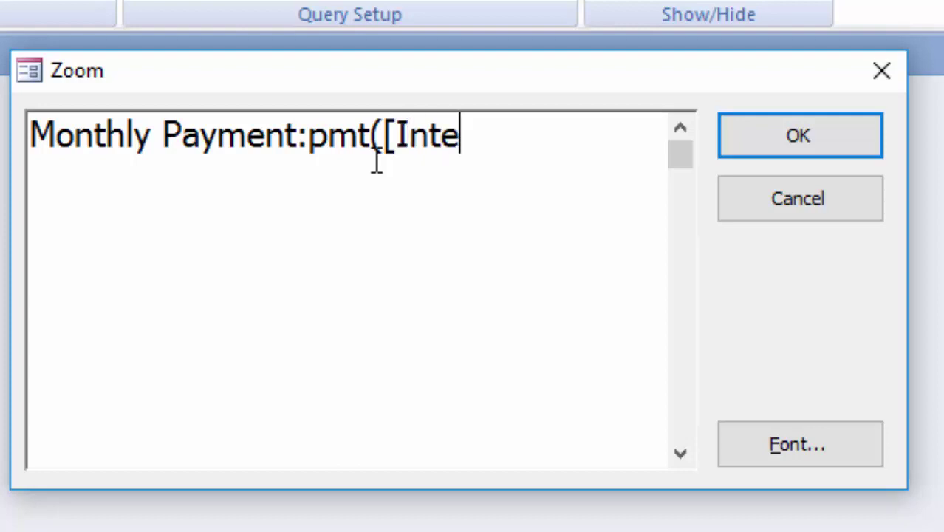
text(rest Rate/12)
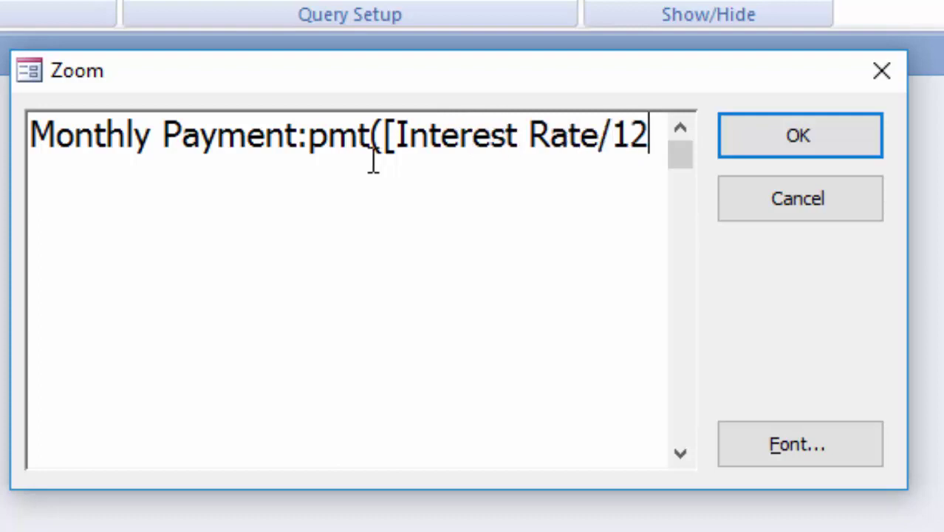
text(,)
click(600, 135)
text(])
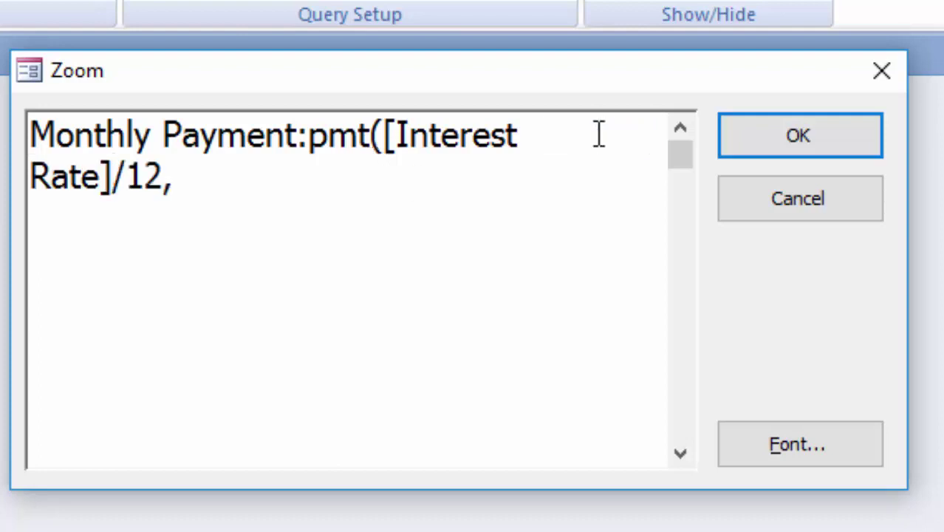
click(224, 181)
text([Num)
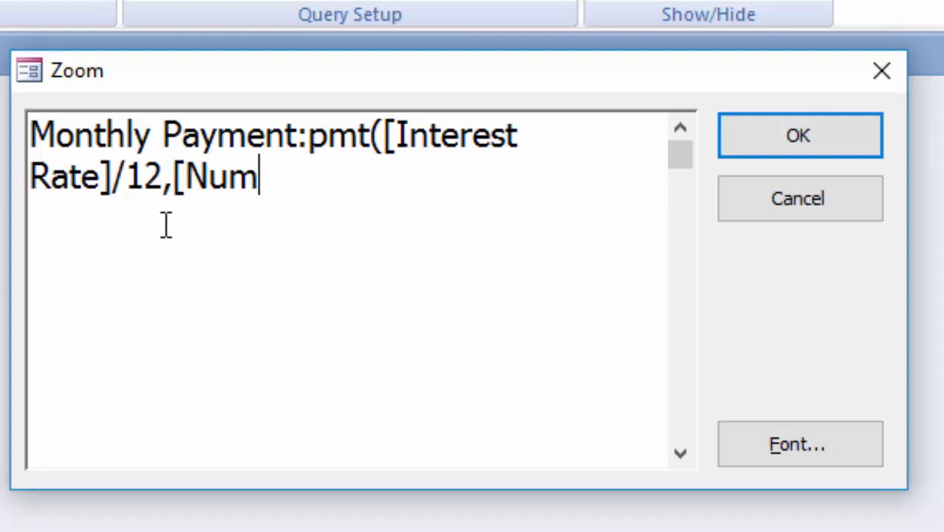
text(ber of )
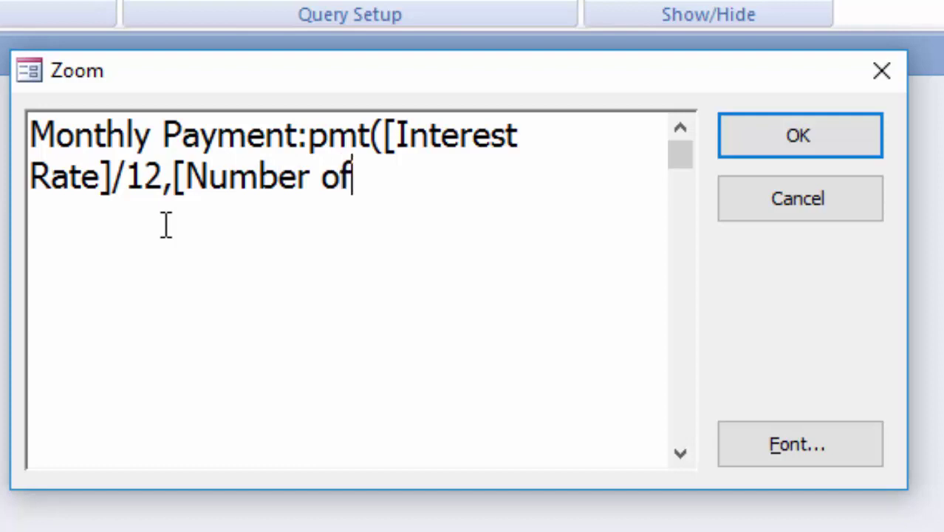
text(Ye)
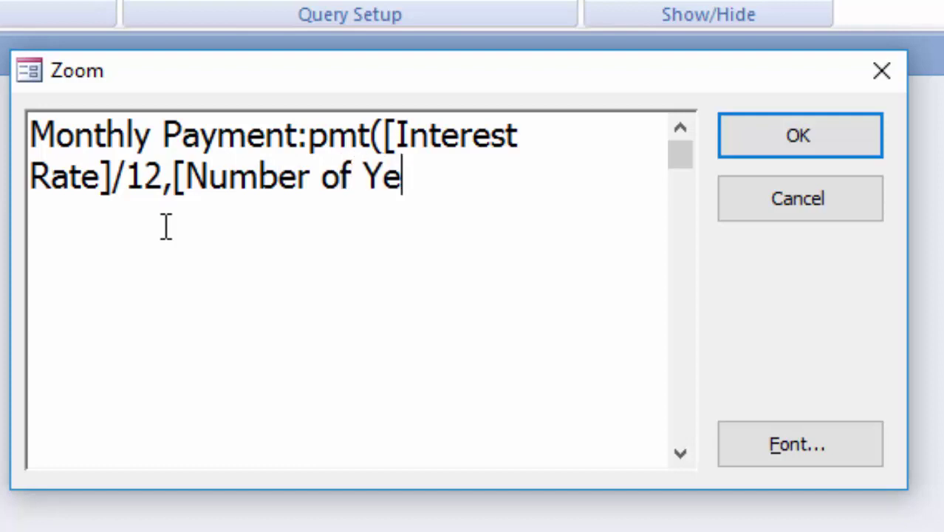
text(ars)
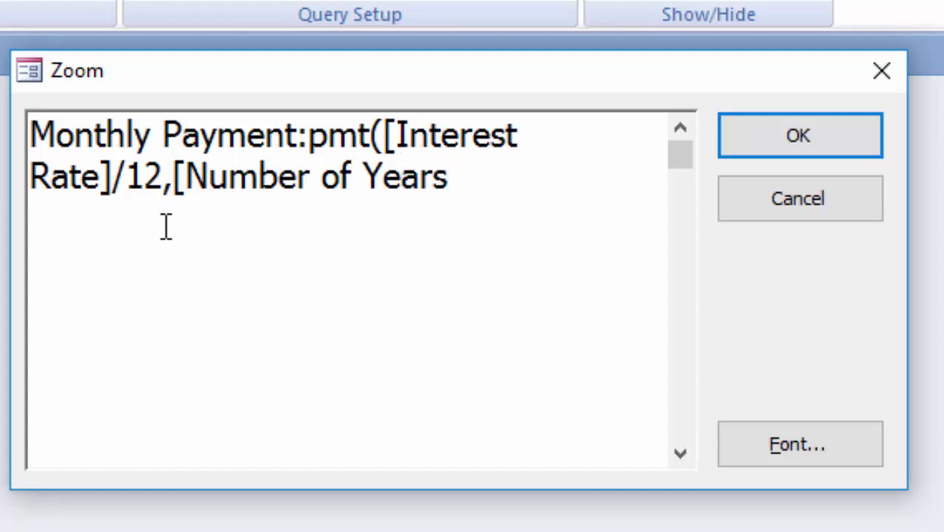
text(]*)
text(1)
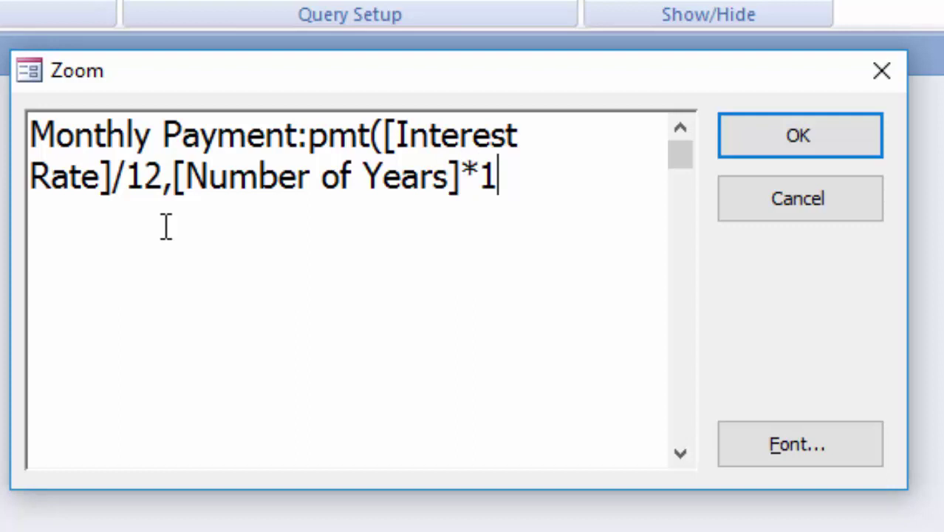
text(2)
text(,)
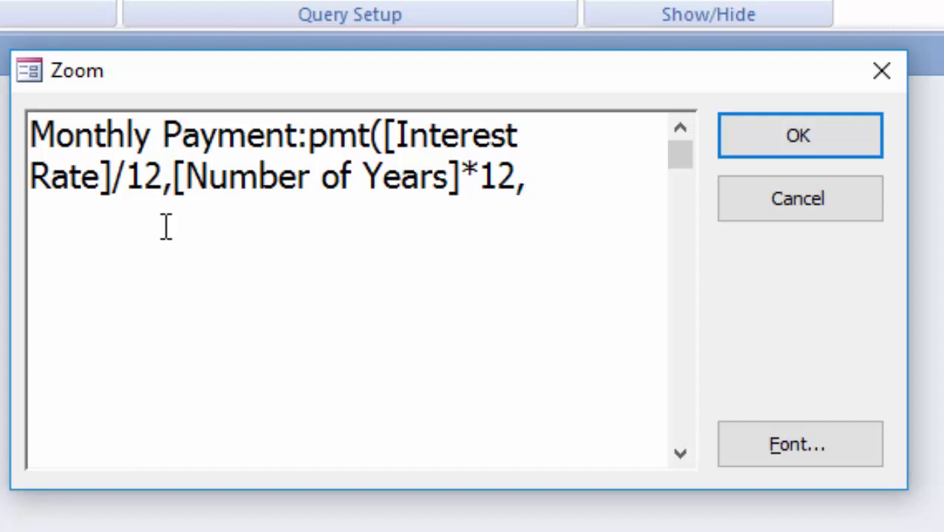
text([A)
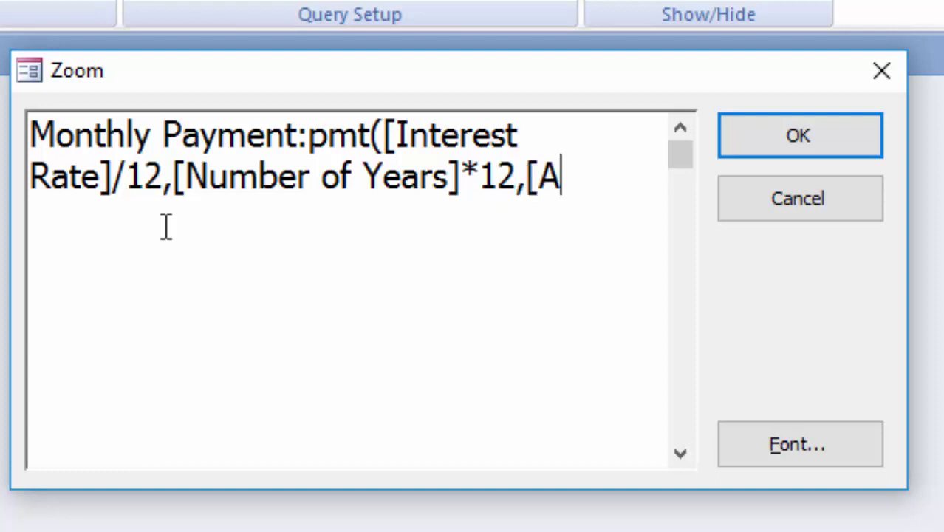
text(mount)
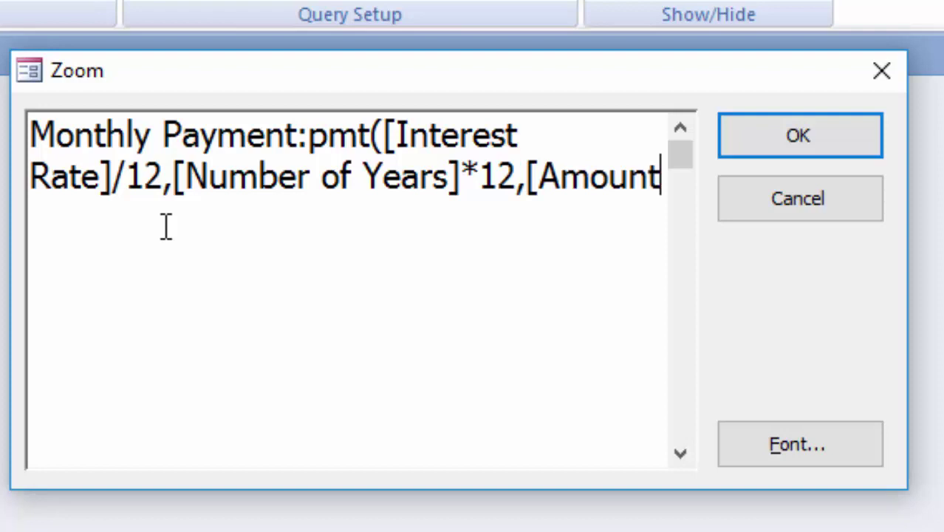
text( of L)
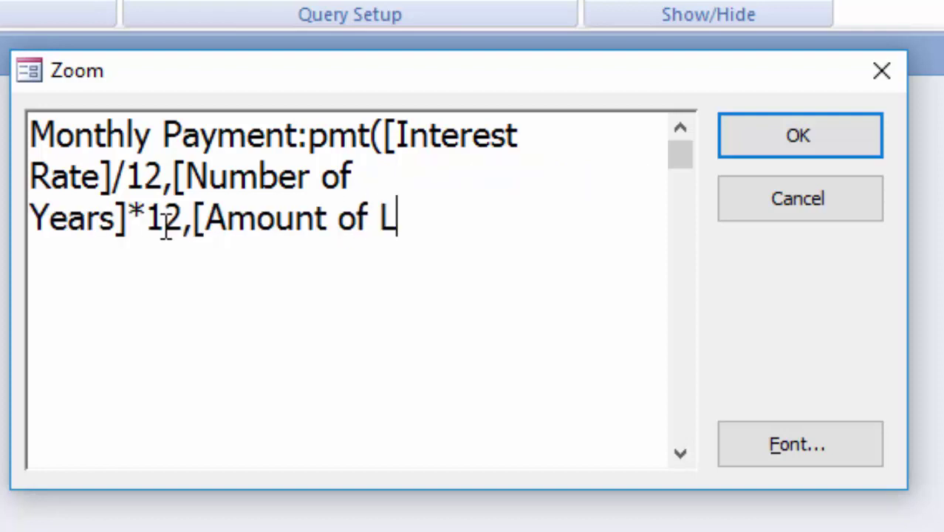
text(oan])
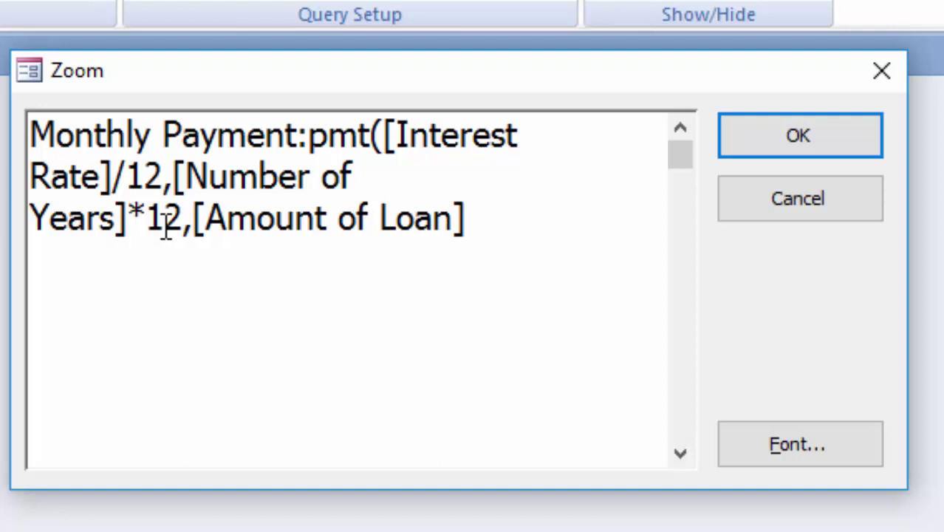
text())
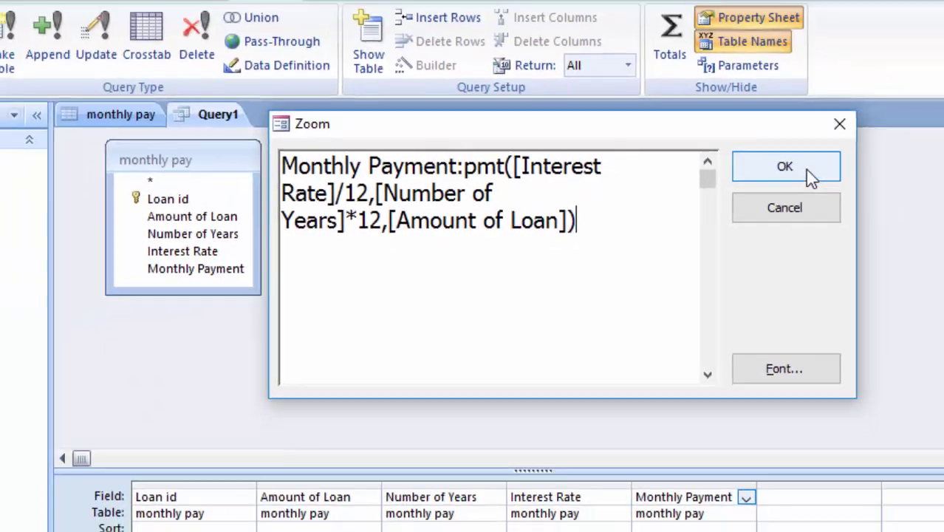
Step: Run Query1 and autofit the Monthly Payment, Amount of Loan, Number of Years and Interest Rate columns
click(795, 146)
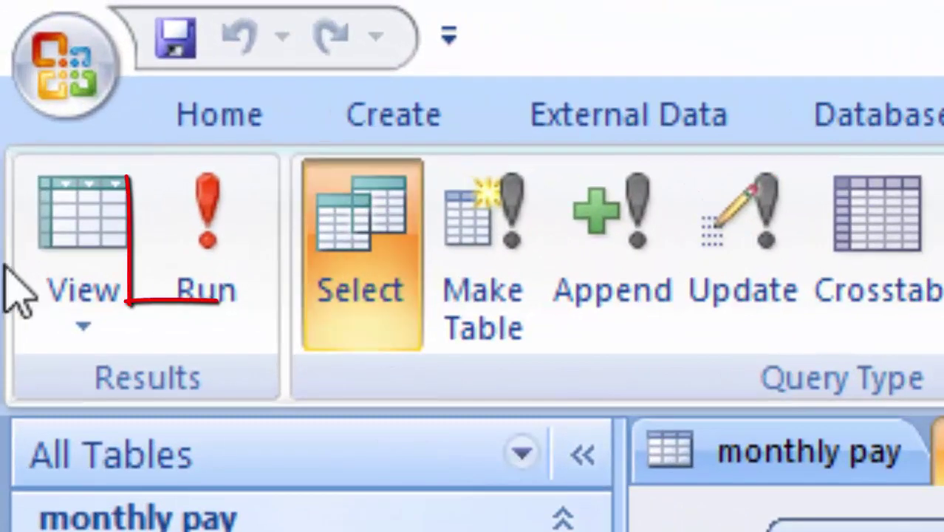
click(185, 272)
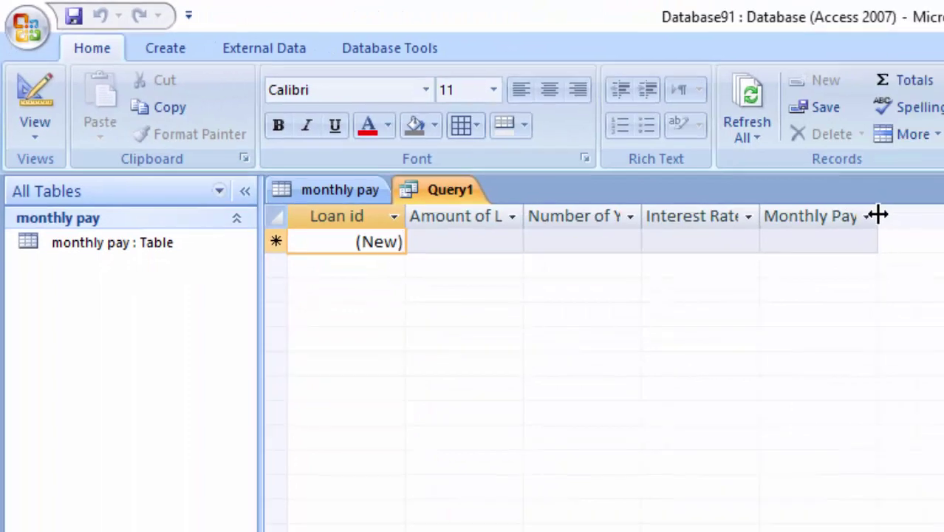
double_click(876, 214)
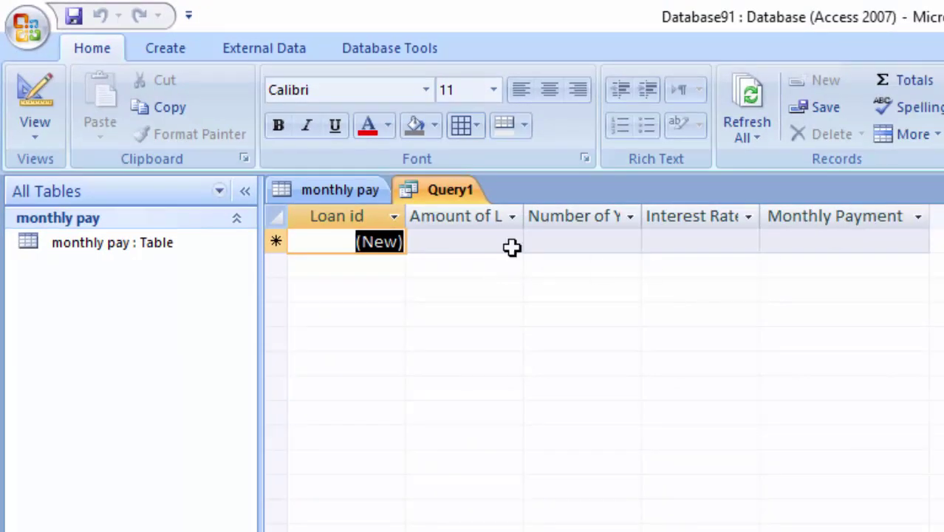
double_click(524, 215)
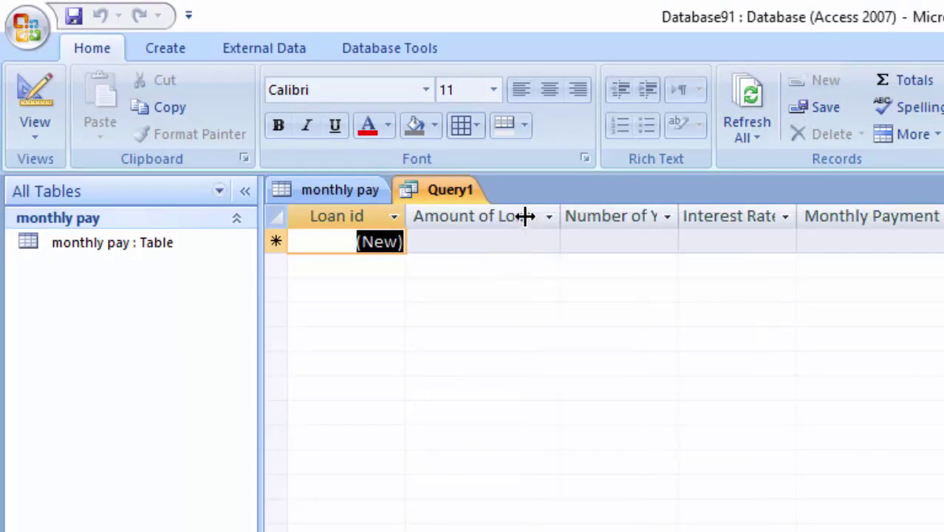
double_click(679, 214)
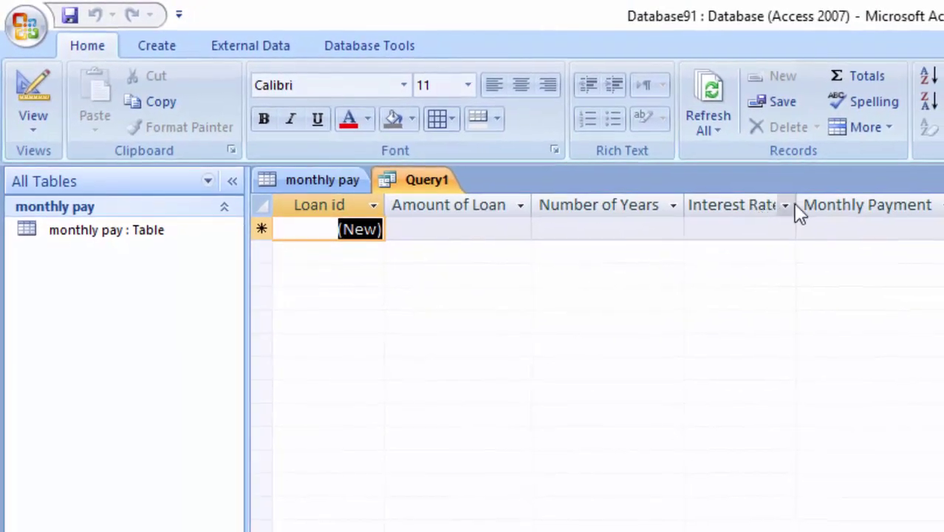
double_click(797, 207)
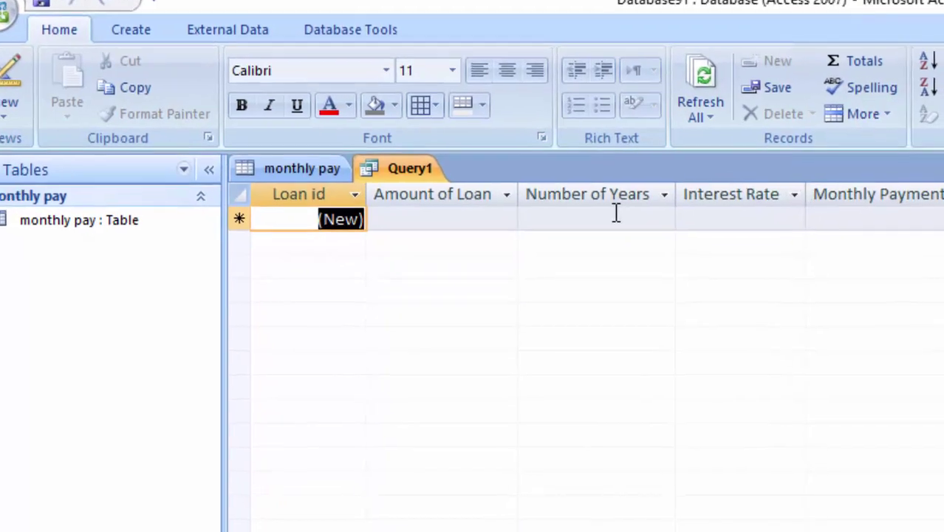
Step: Enter a 100000 loan over 5 years at 6%, giving a Monthly Payment of -1933.28015294283
click(427, 218)
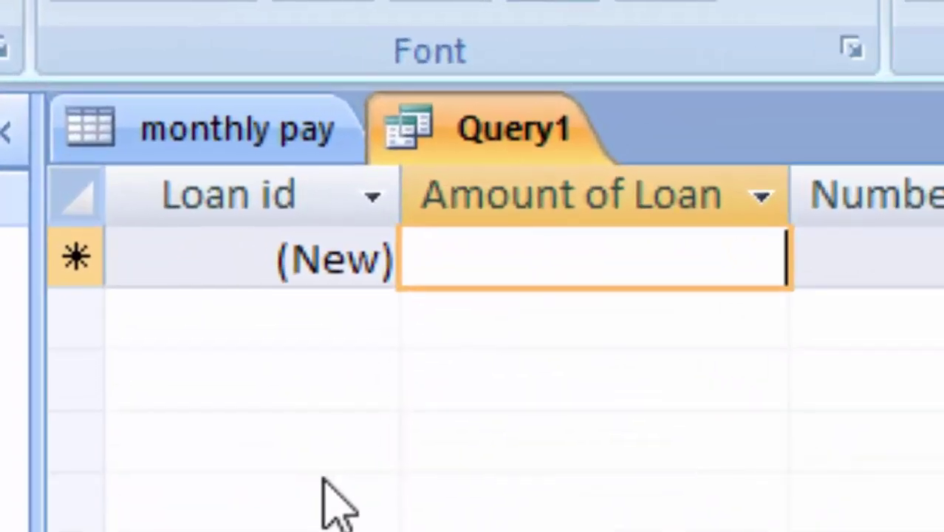
text(1000)
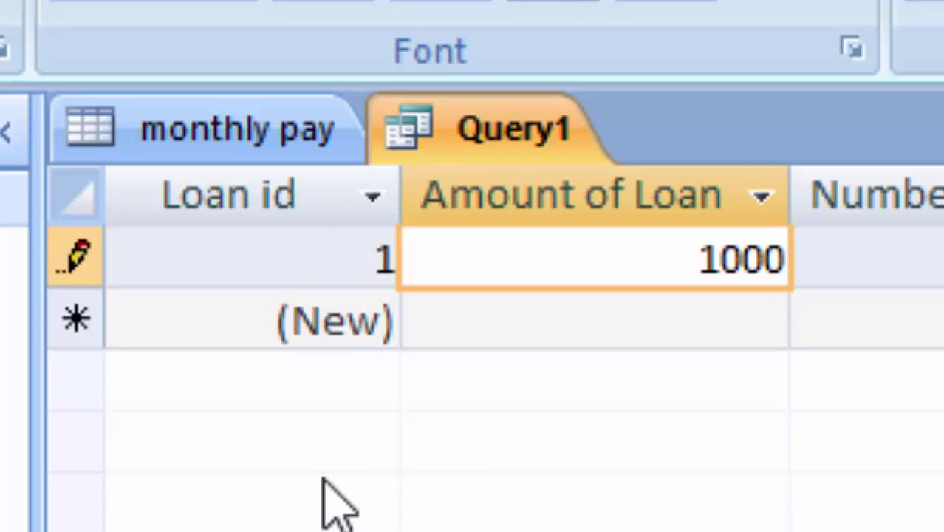
text(0)
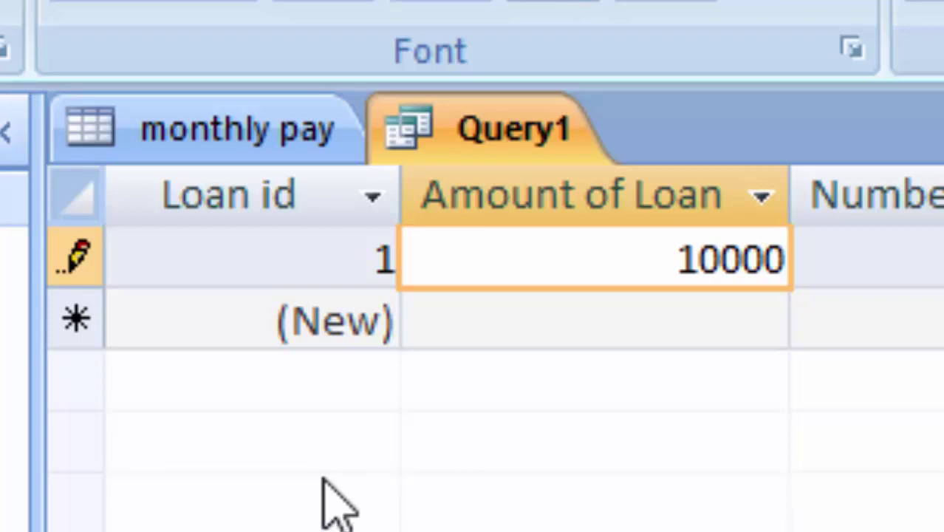
text(0)
key(Tab)
text(5)
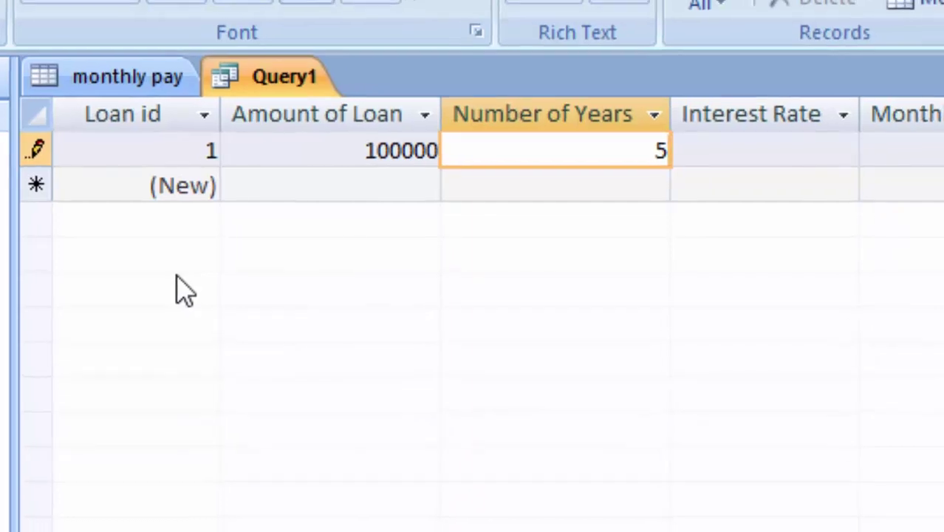
key(Tab)
text(6)
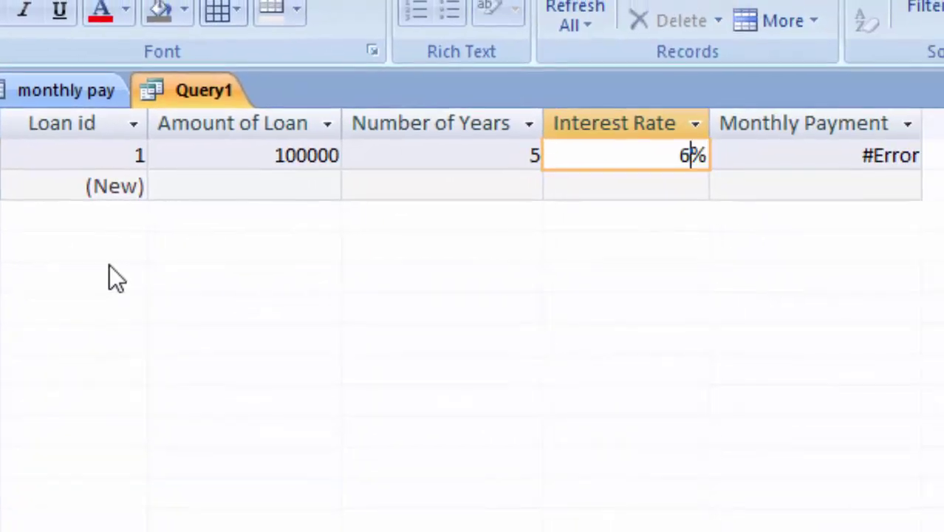
key(Tab)
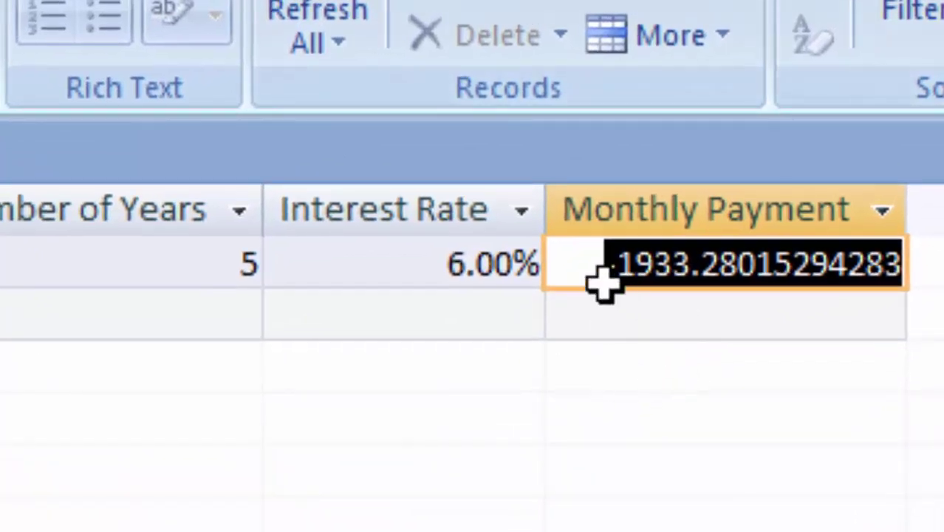
click(606, 264)
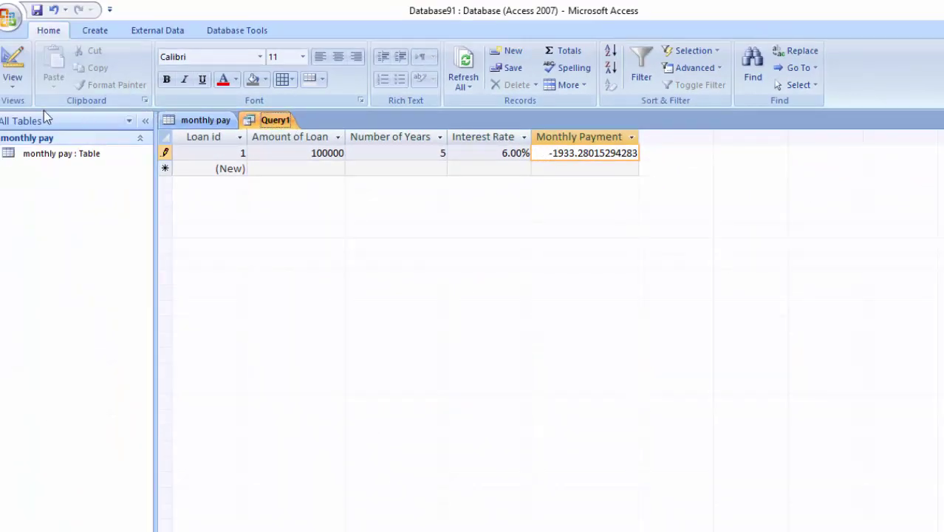
Step: In Design View, set Monthly Payment's format to Currency and rerun Query1, showing ($1,933.28)
click(12, 82)
click(111, 328)
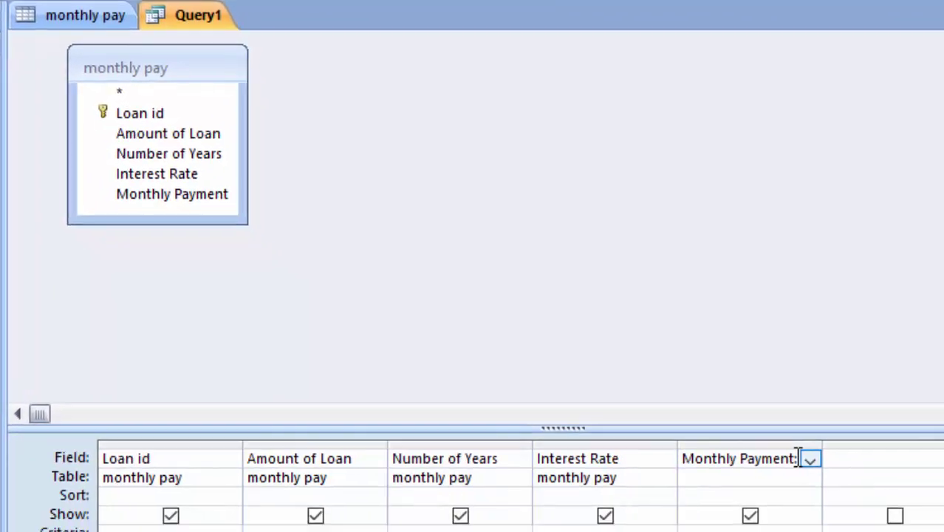
right_click(798, 456)
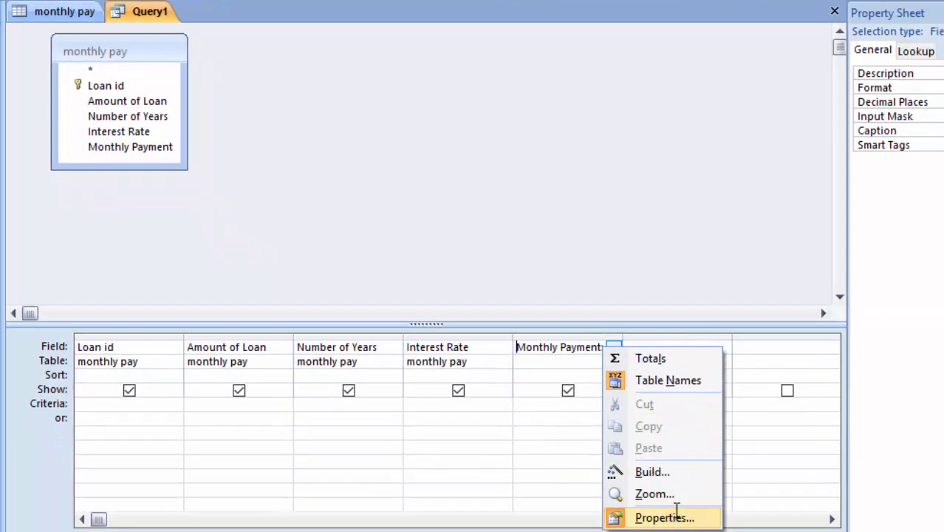
click(676, 512)
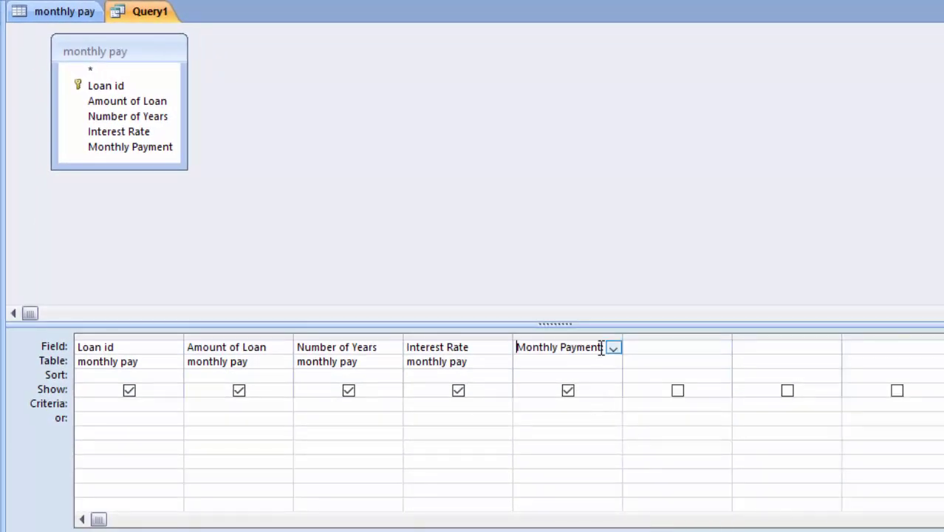
right_click(606, 347)
click(665, 517)
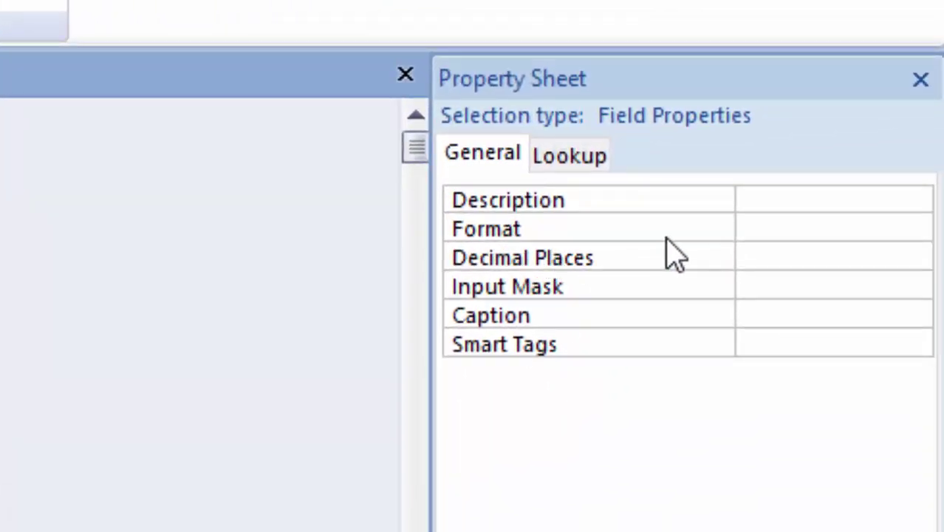
click(782, 235)
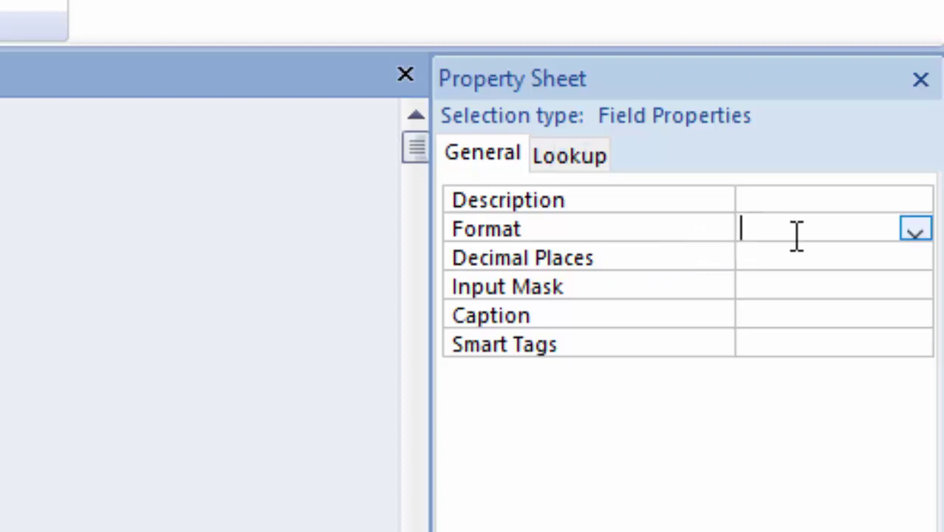
click(916, 236)
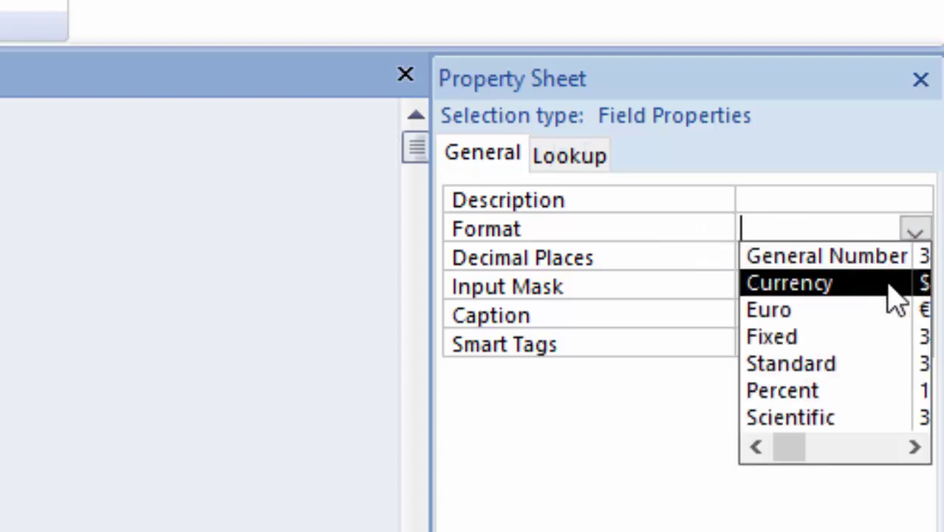
click(796, 288)
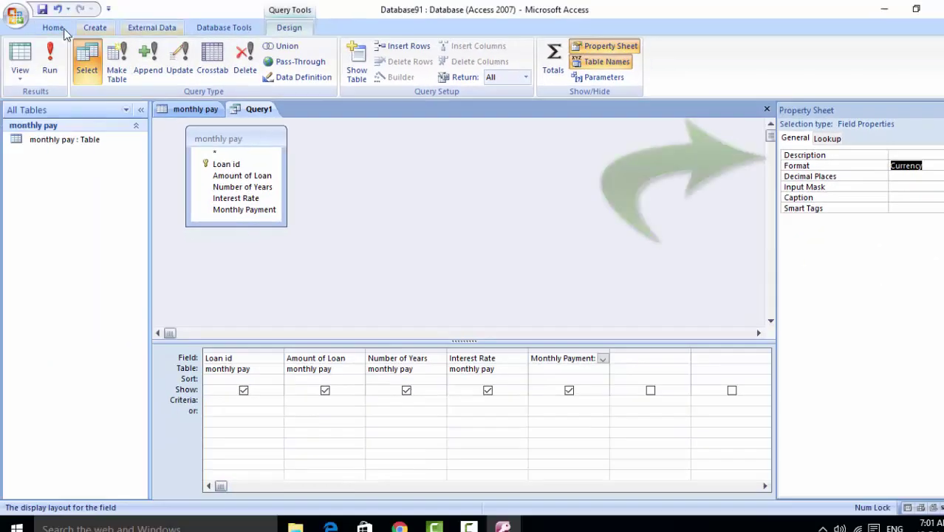
click(51, 68)
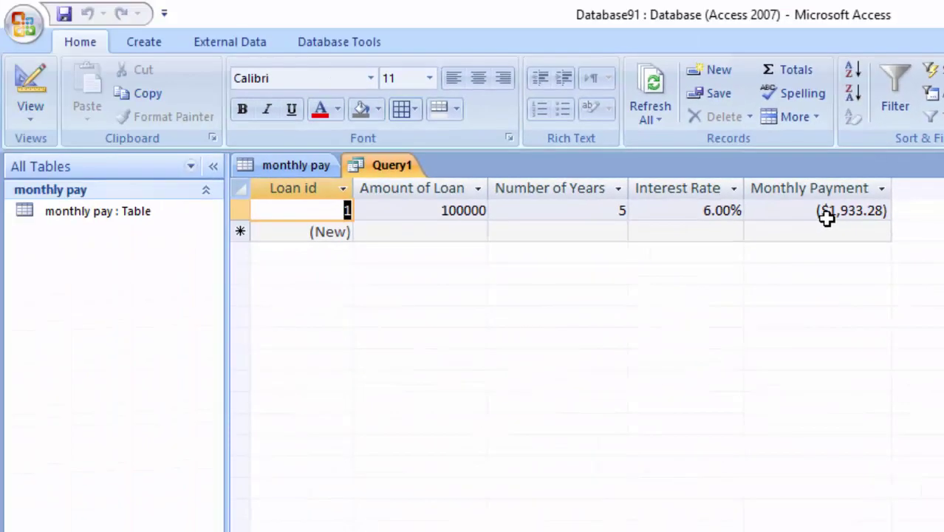
Step: Add a second loan of 200000 over 2 years at 12%, giving a ($9,414.69) payment
click(416, 234)
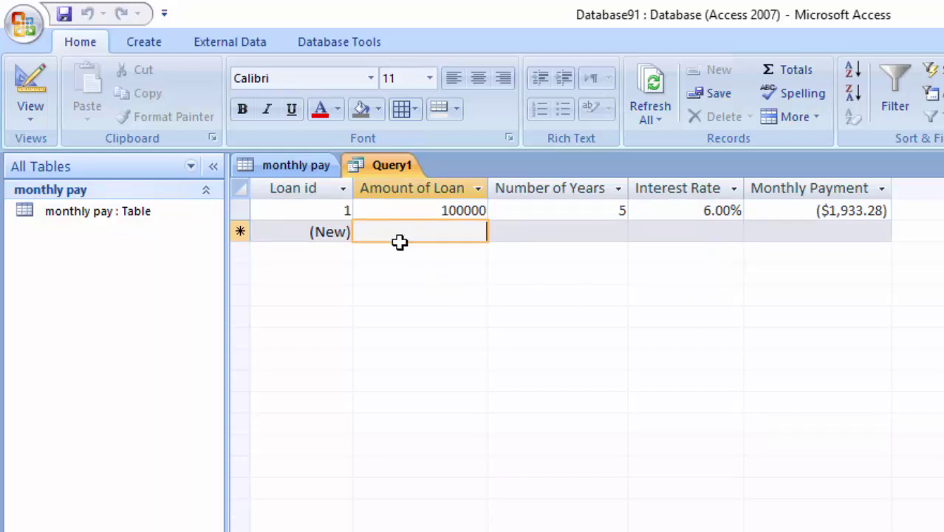
text(2)
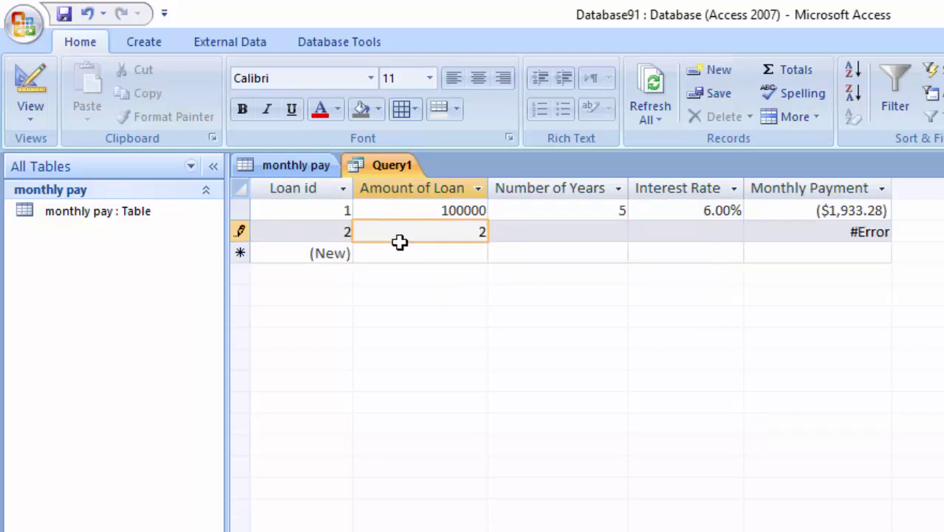
text(0)
text(0000)
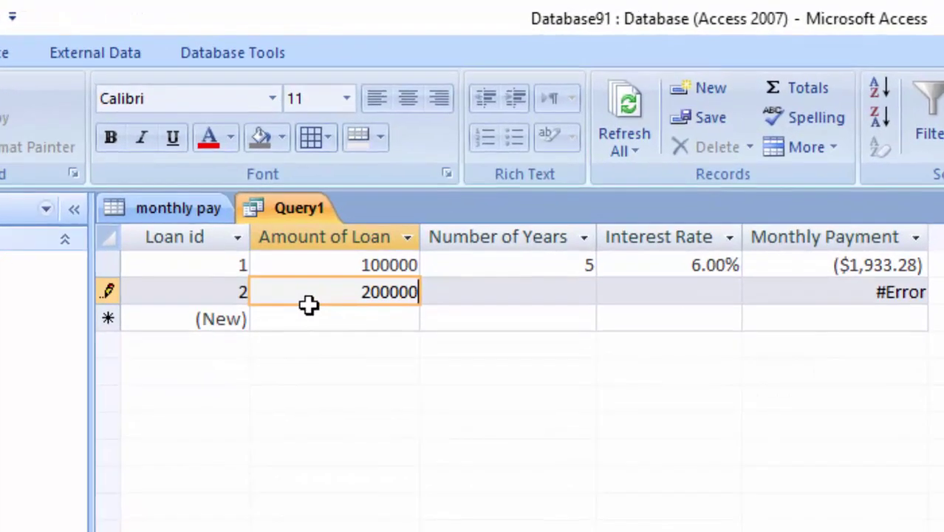
key(Tab)
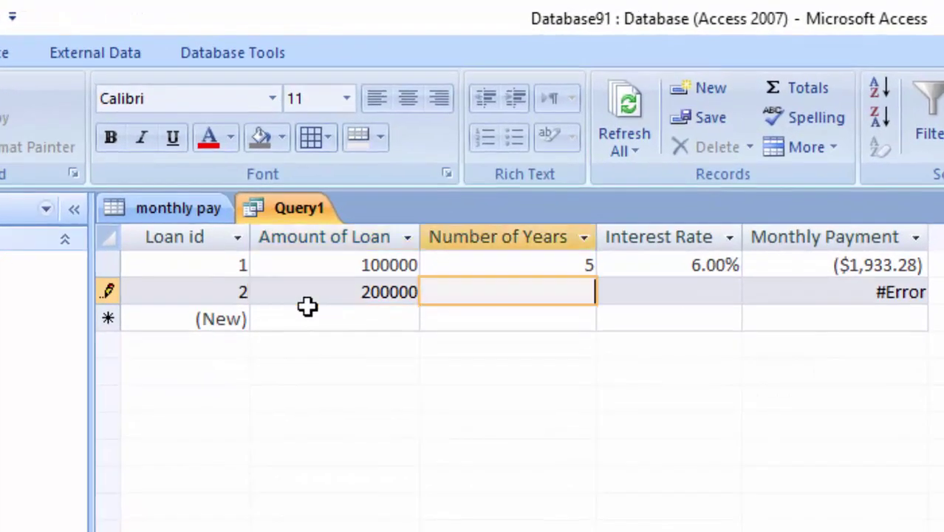
text(2)
key(Tab)
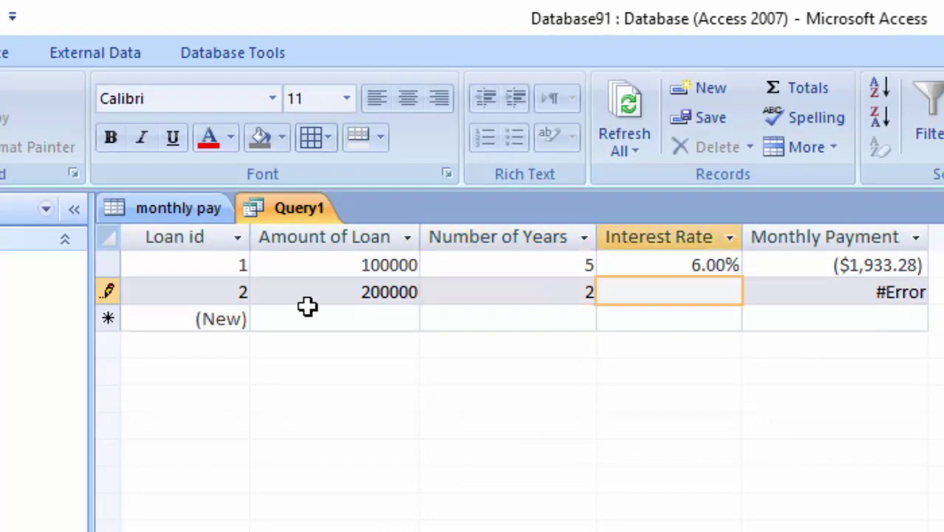
text(12.00)
key(Tab)
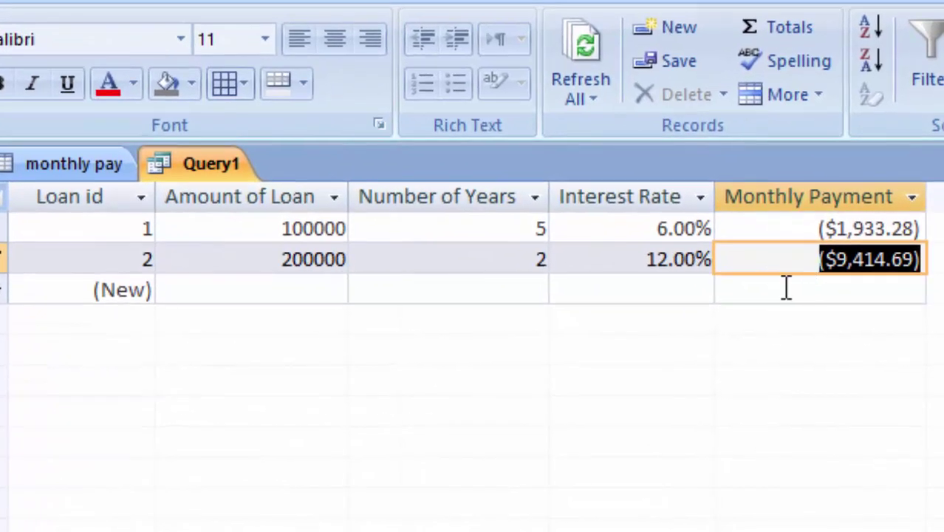
Step: Add a third loan of 120000 over 4 years at 5%, giving a ($2,763.52) payment
click(786, 288)
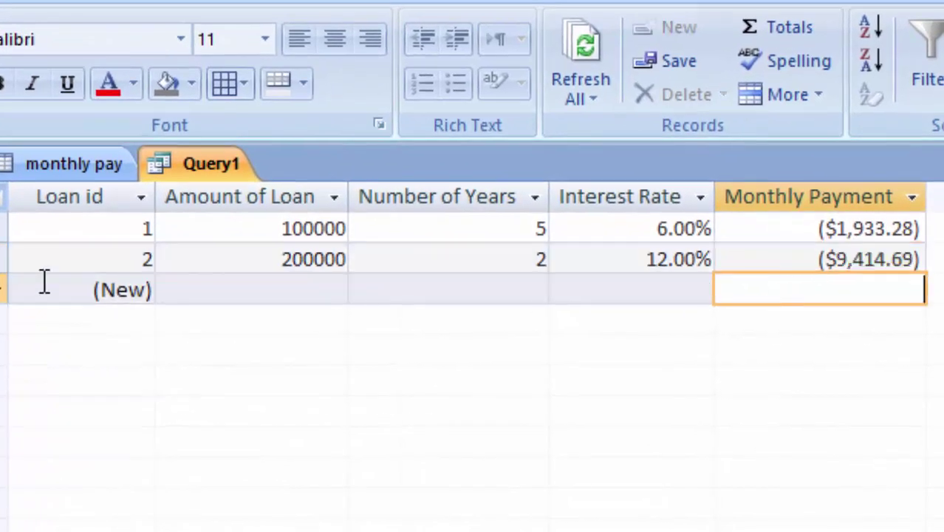
click(210, 290)
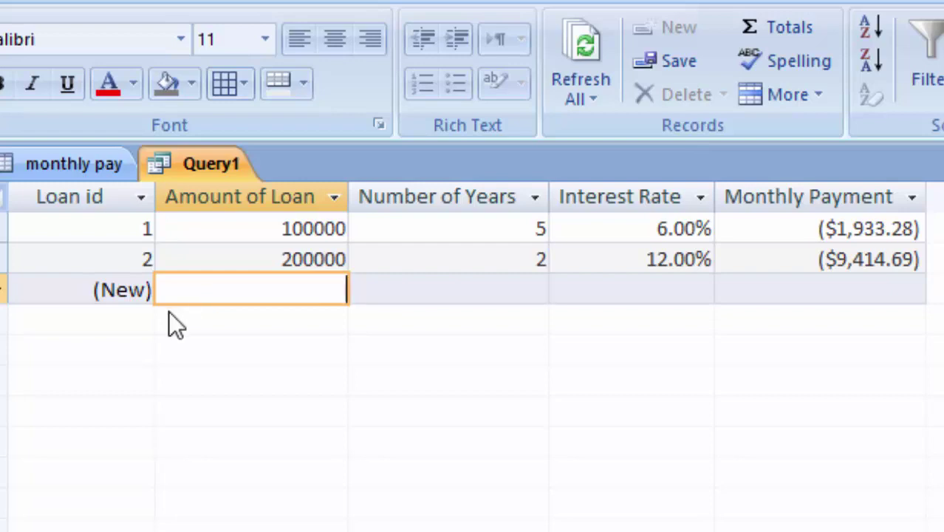
text(1200)
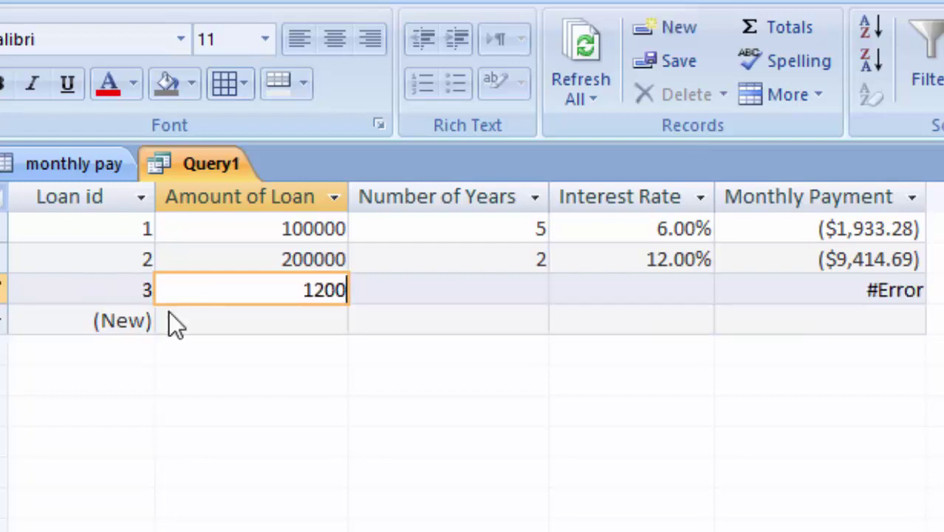
text(0)
text(0)
key(Tab)
text(4)
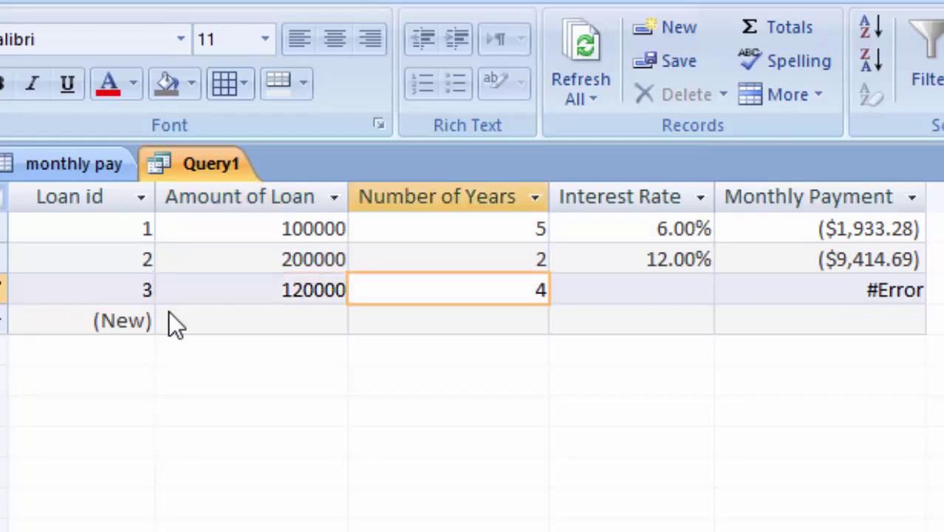
key(Tab)
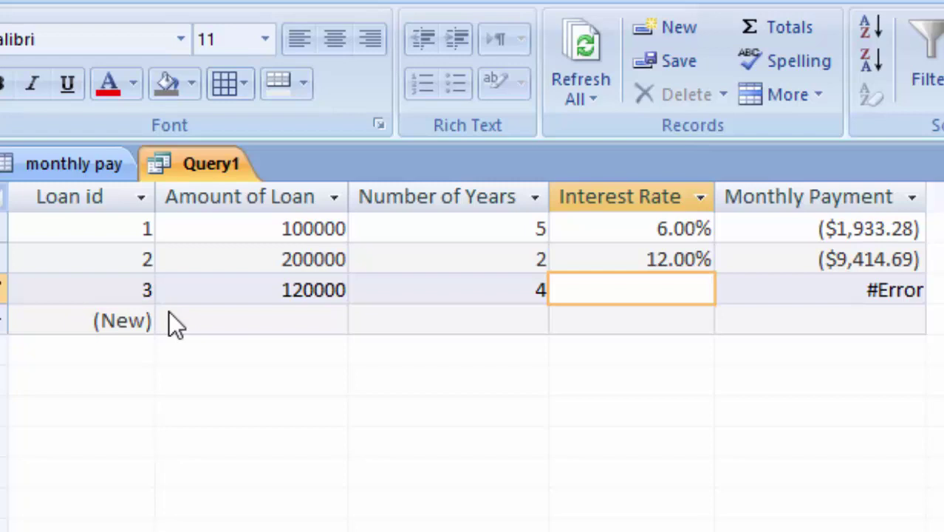
text(5)
key(Tab)
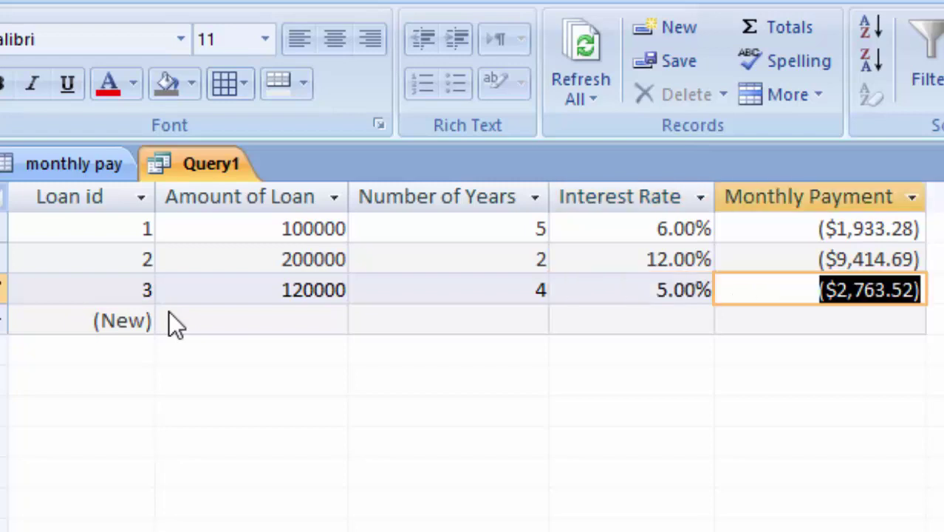